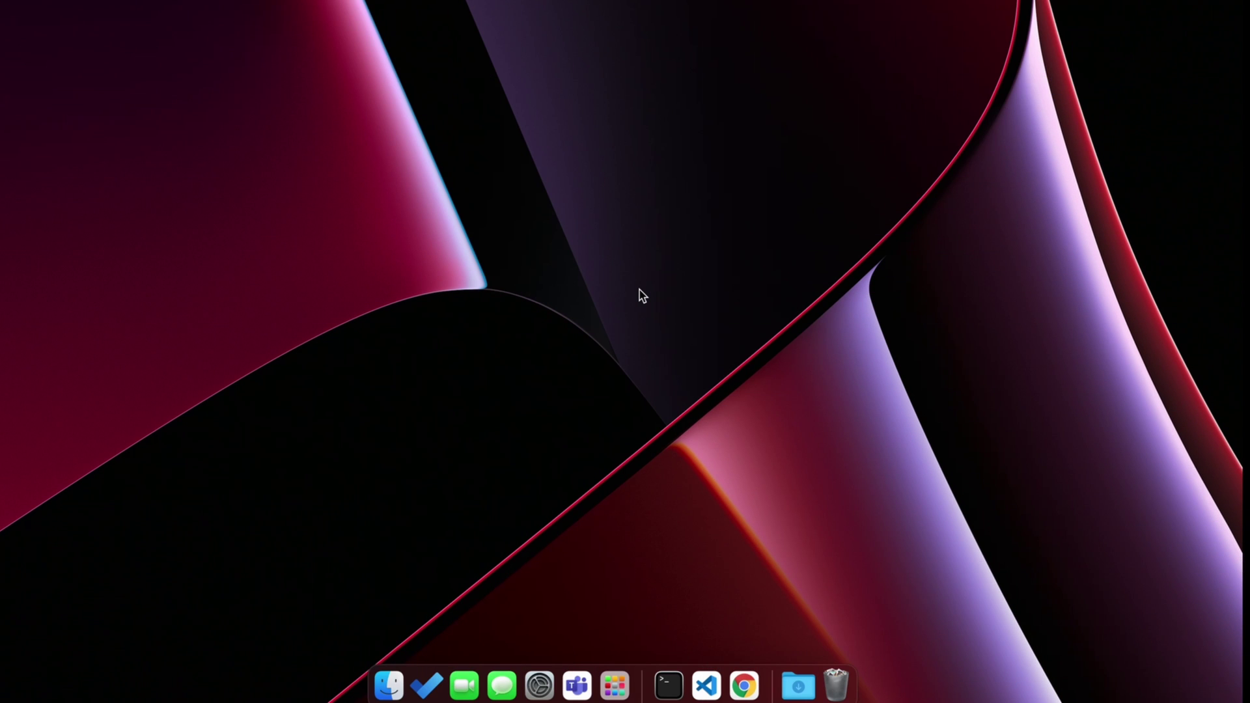
Bring up Spotlight search to look for Google Chrome
key("super+space")
Launch Chrome, search 'download davinci resolve', and open the Blackmagic Design DaVinci Resolve 17 page
type("chrome")
key("Return")
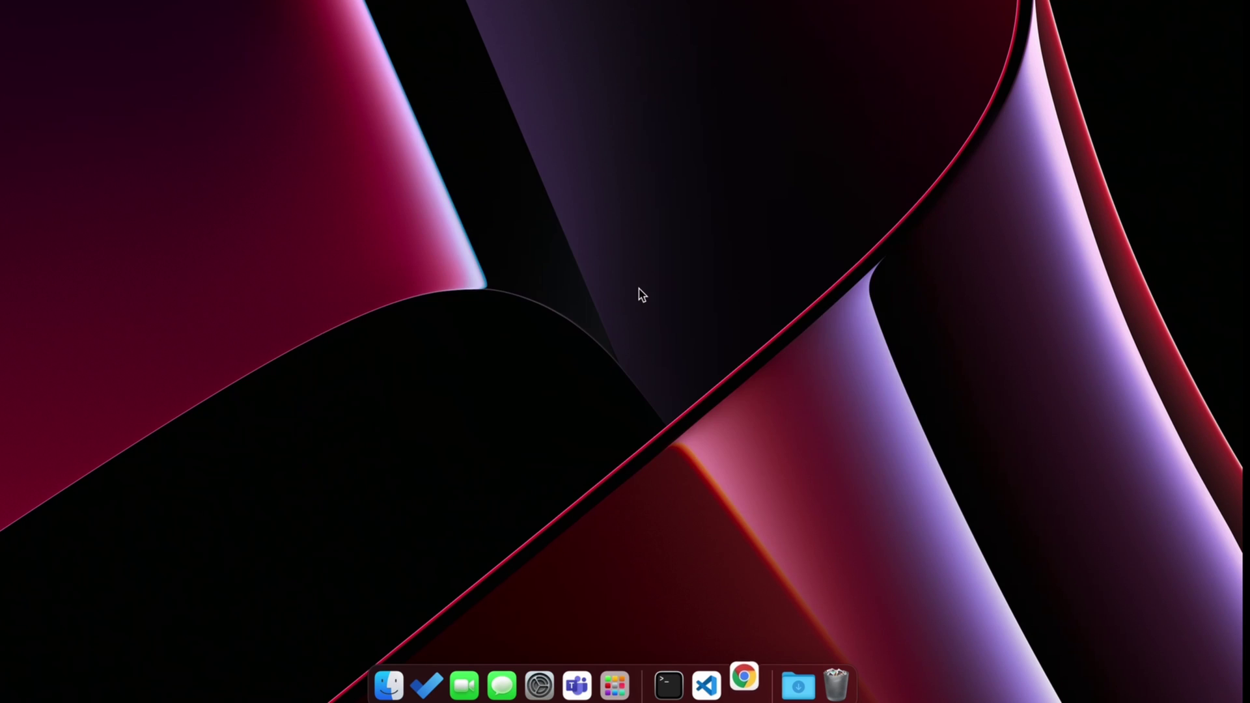
type("d")
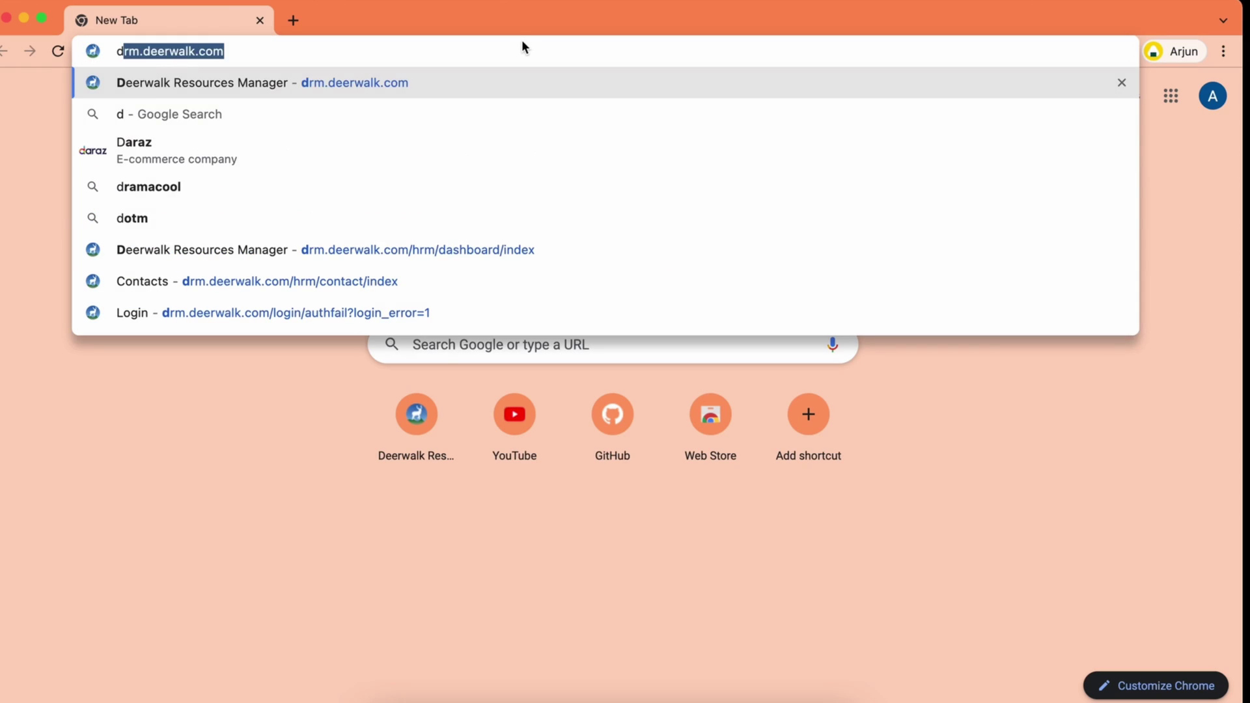
type("ownload davin")
key("Return")
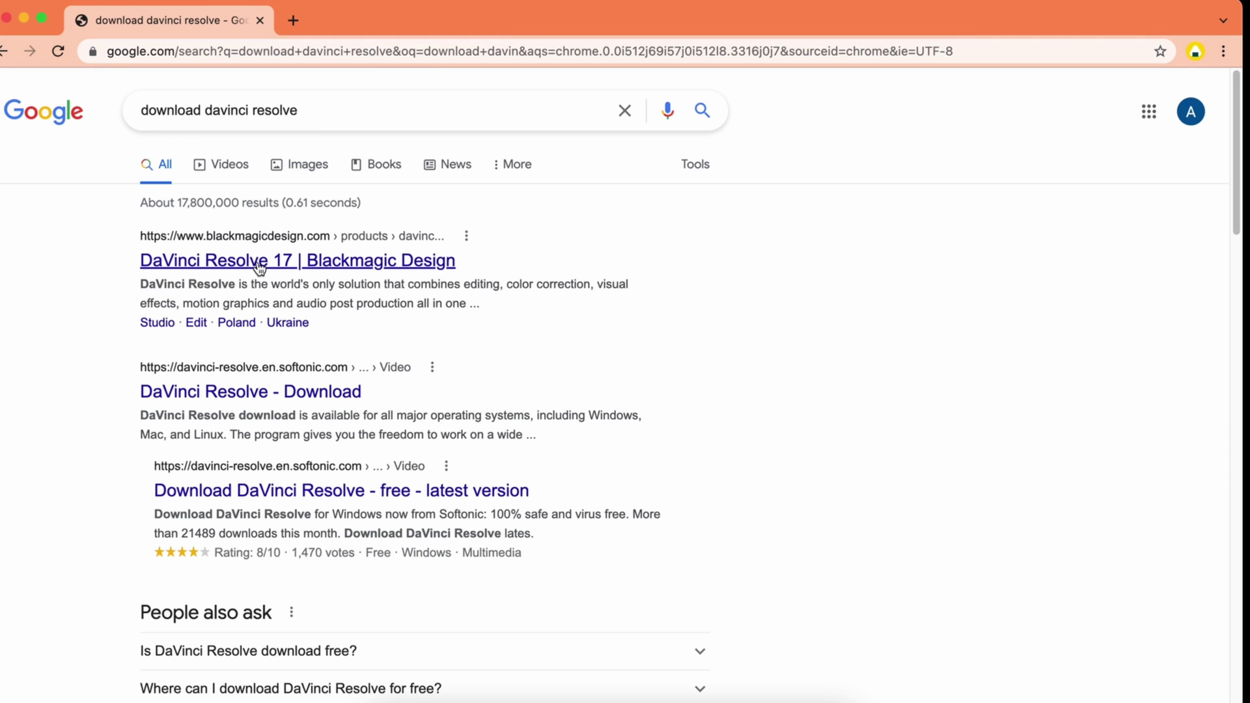
left_click(239, 267)
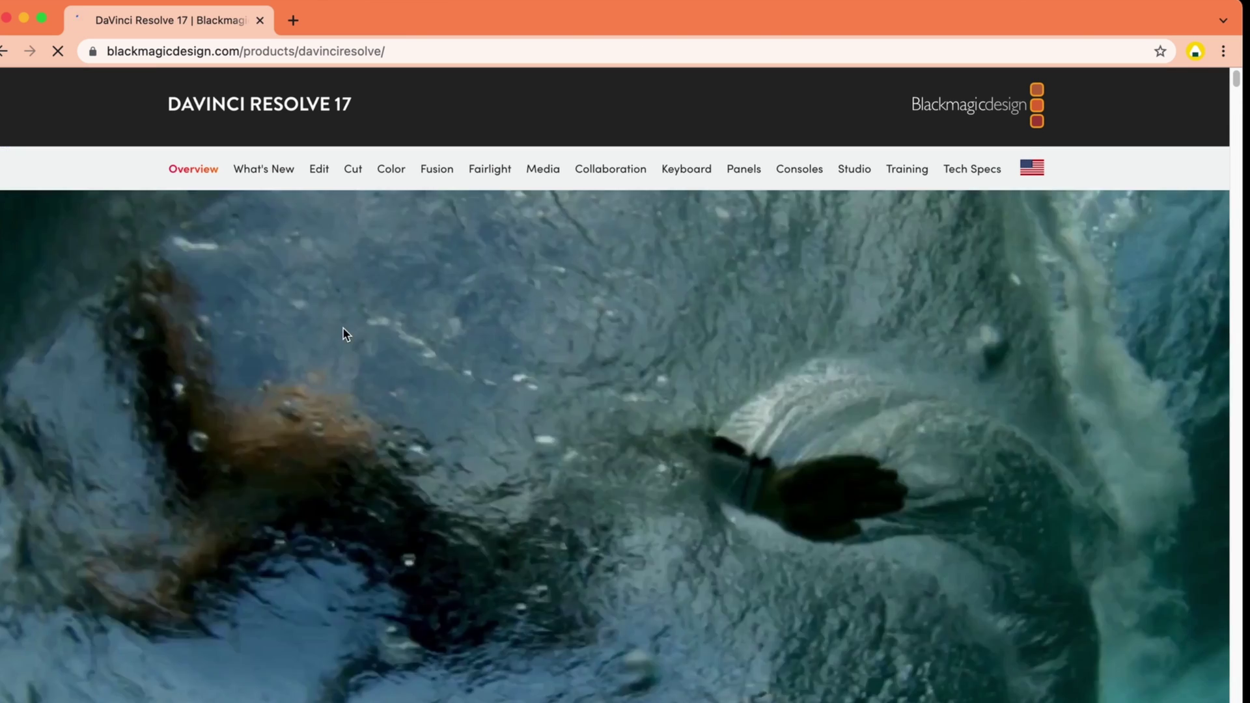
scroll(343, 330, "down", 5)
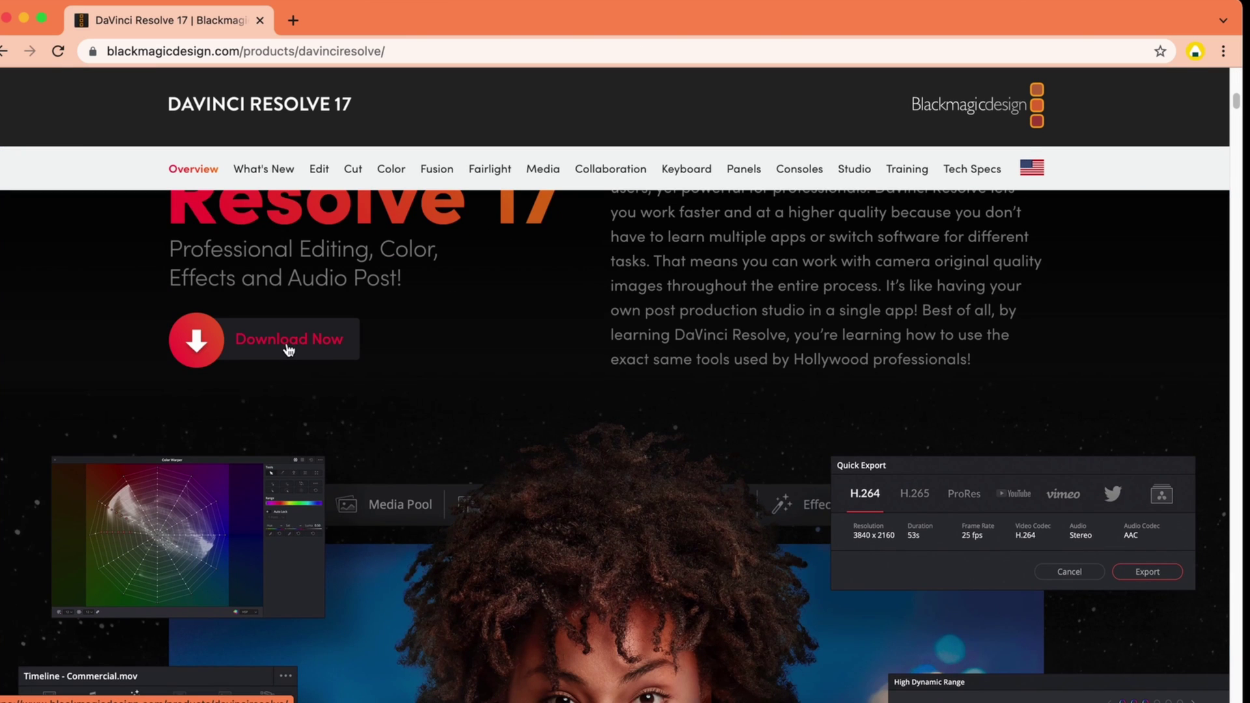
Choose the free DaVinci Resolve 17 download for Mac OS X
left_click(299, 349)
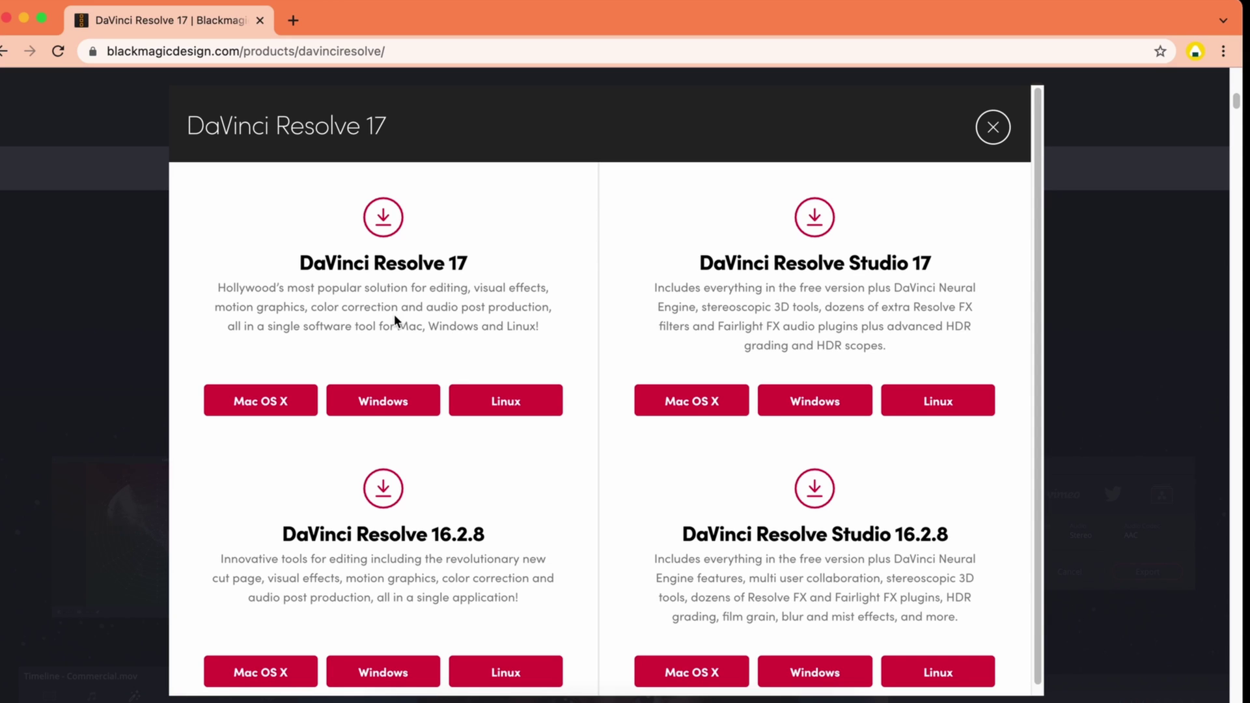
scroll(467, 303, "down", 1)
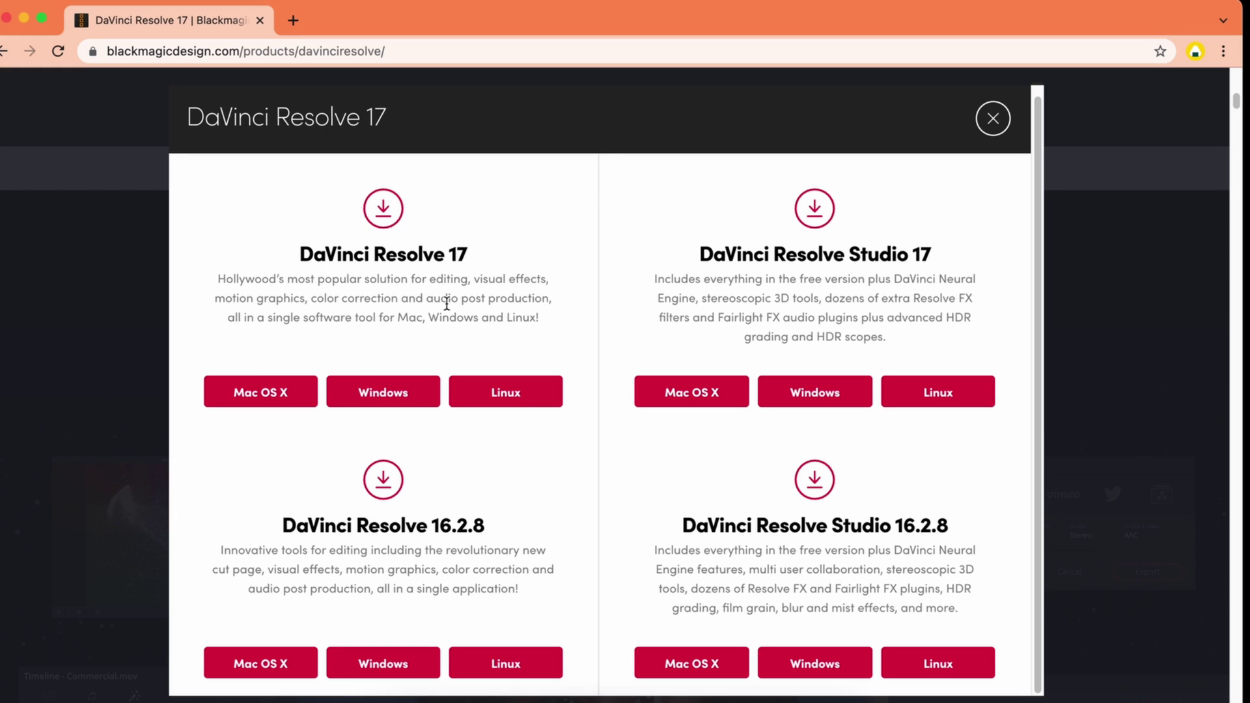
left_click(267, 393)
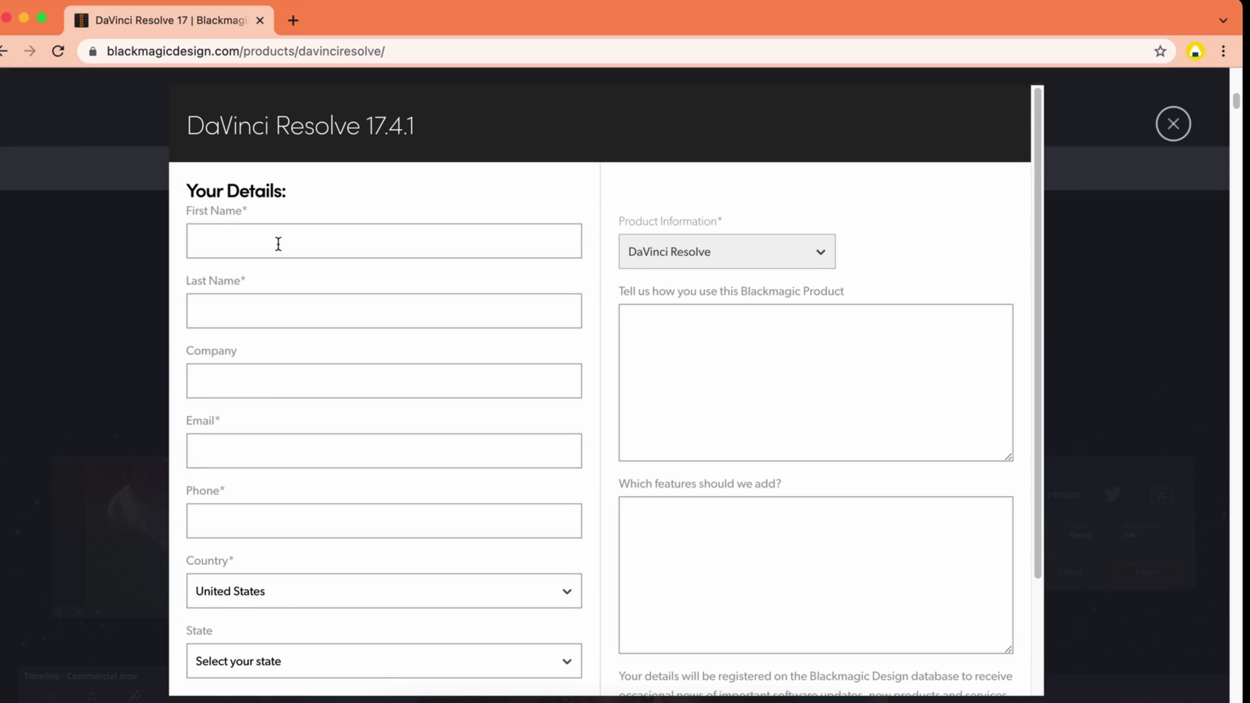
Enter the first name, last name and company in the registration form
left_click(278, 244)
key("Tab")
left_click(307, 228)
key("BackSpace")
key("BackSpace")
key("BackSpace")
key("BackSpace")
key("BackSpace")
key("BackSpace")
key("Tab")
key("Tab")
type("Arj")
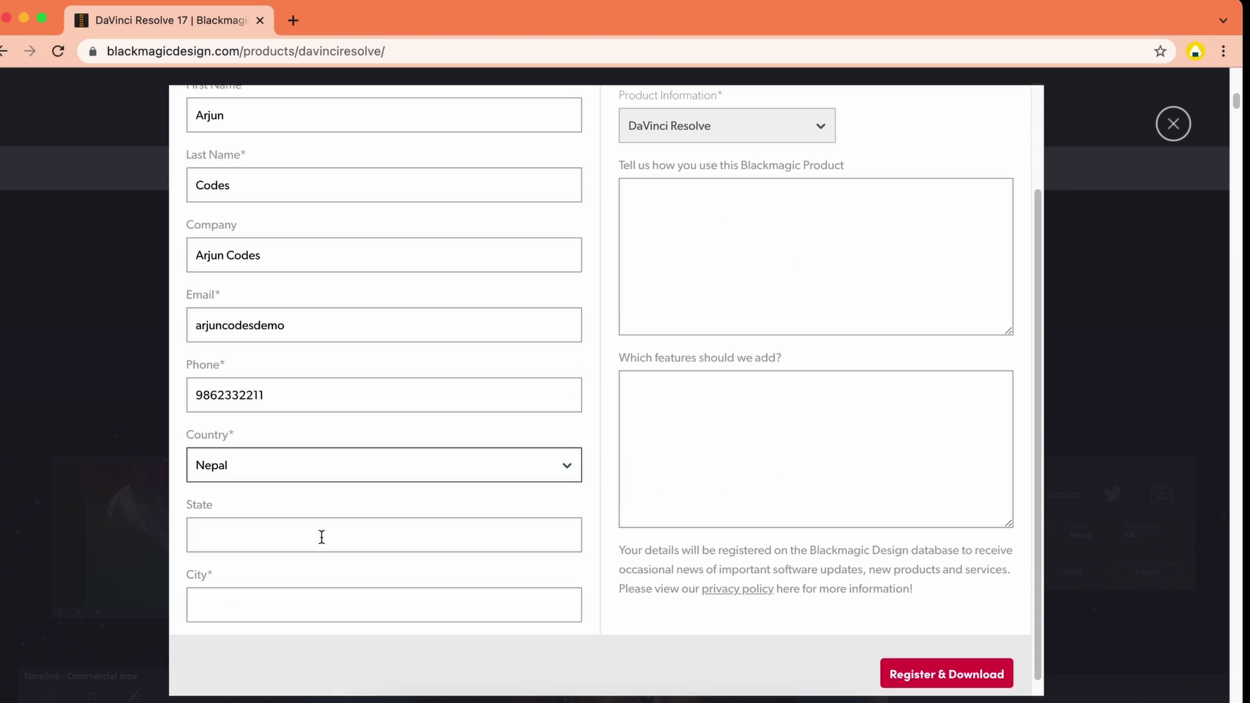
Fill in the city and state fields and complete the e-mail address
left_click(321, 537)
type("Kathmandu")
key("Tab")
type("Kathmandu")
key("shift+Tab")
type("Bagmati")
left_click(365, 325)
type("@gmail.com")
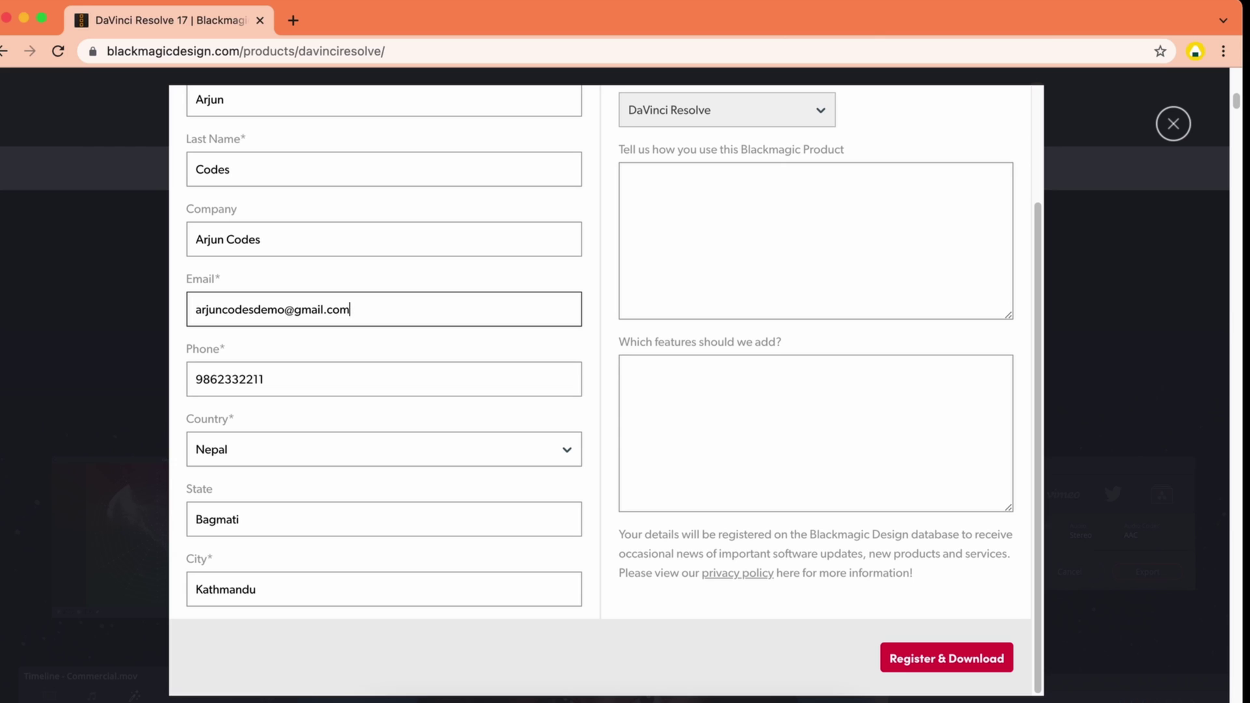
Submit the registration and start downloading DaVinci_Resolve_17.4.1_Mac.zip
left_click(952, 659)
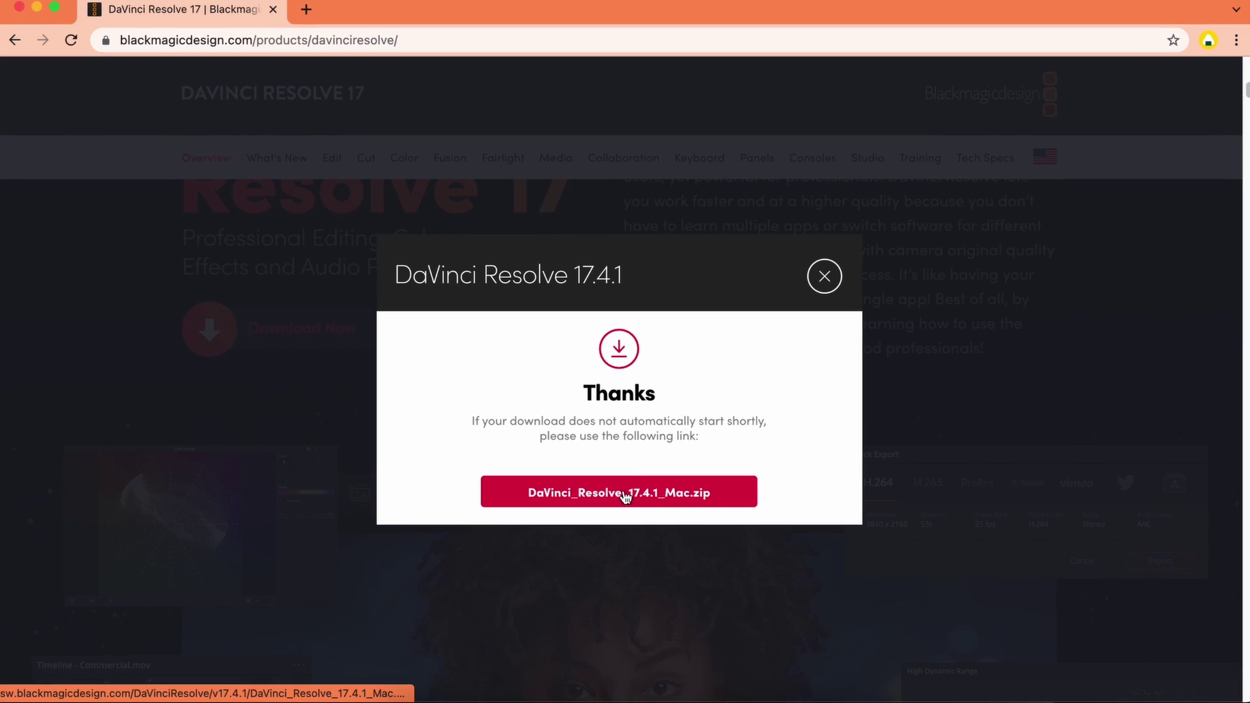
left_click(625, 494)
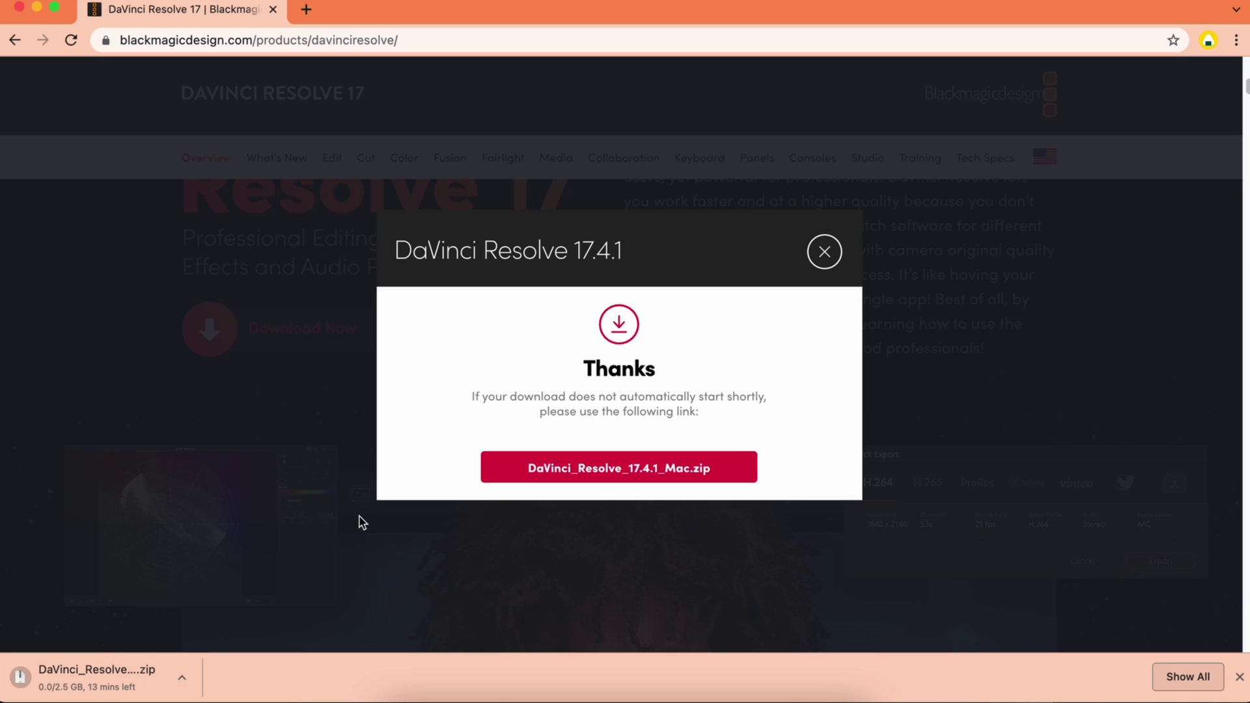
Reveal the zip in Finder, expand it, and mount the .dmg to show Install Resolve 17.4.1
left_click(192, 678)
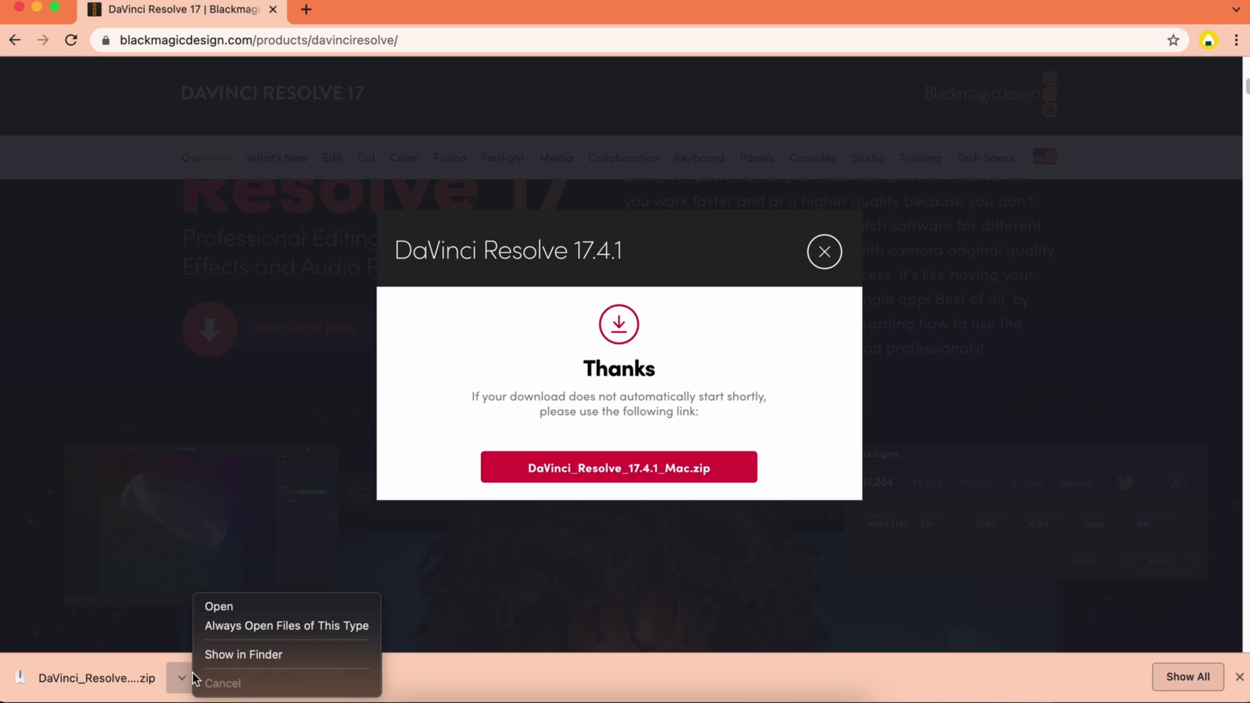
left_click(261, 654)
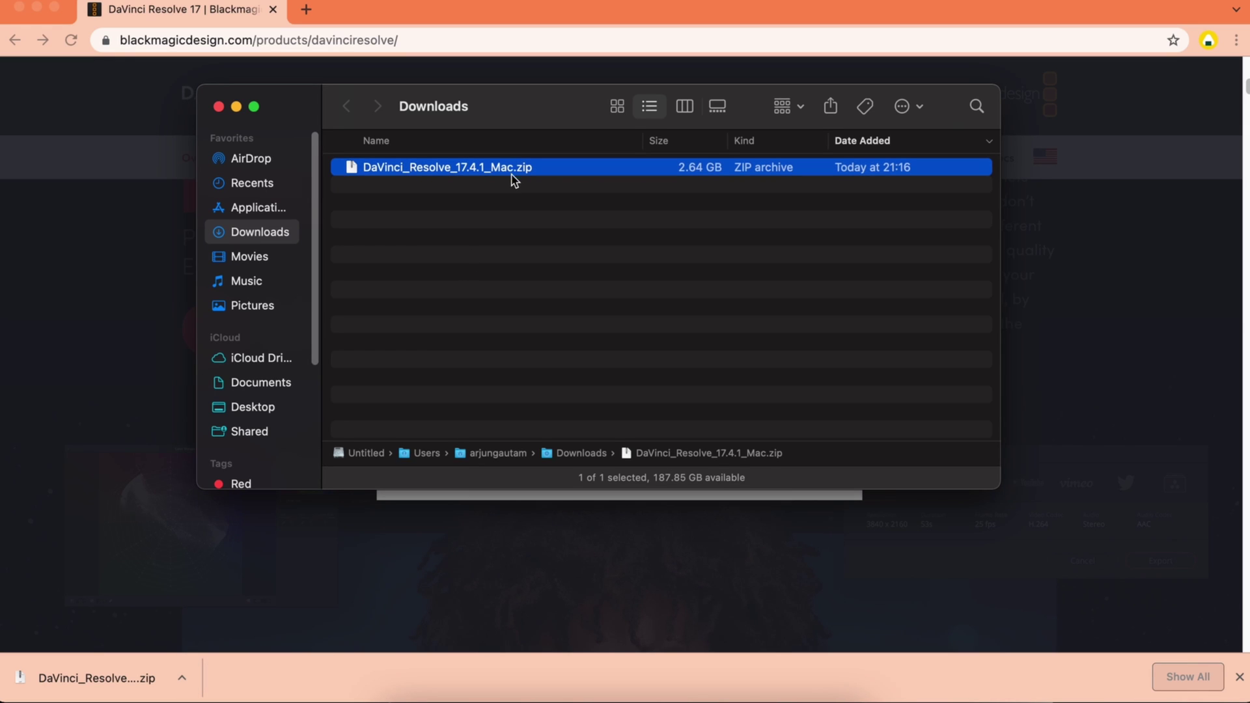
double_click(516, 170)
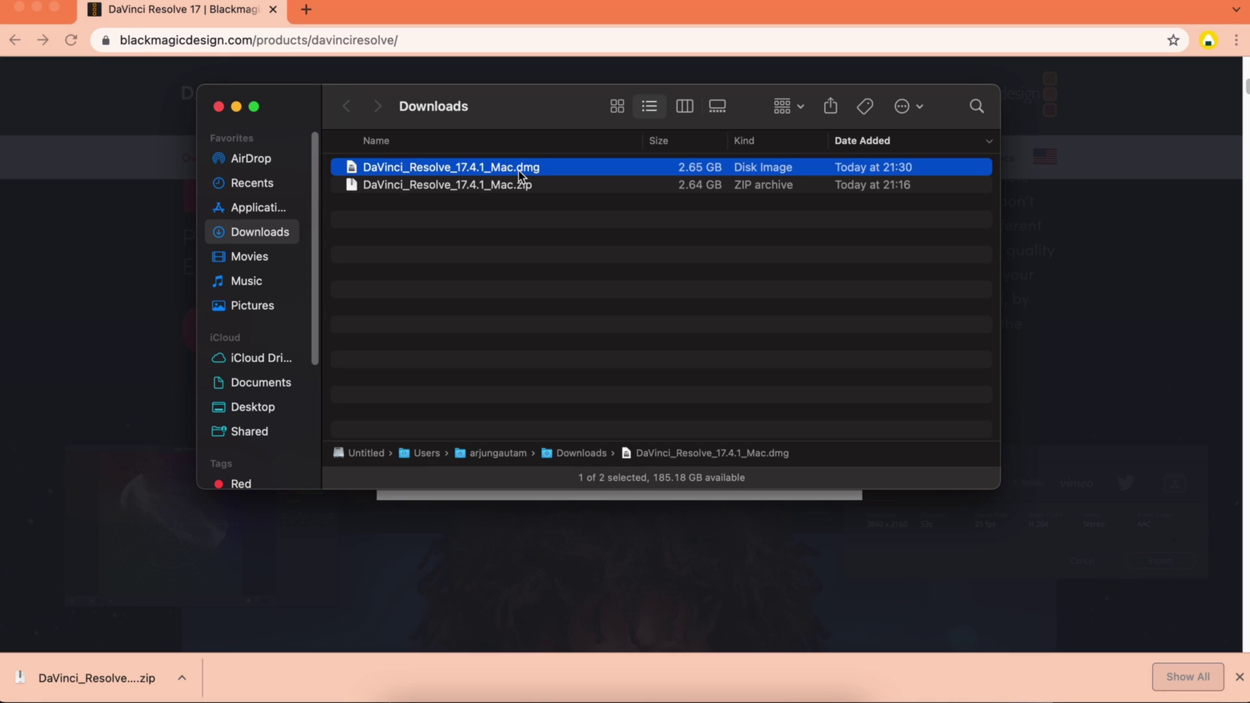
left_click(507, 169)
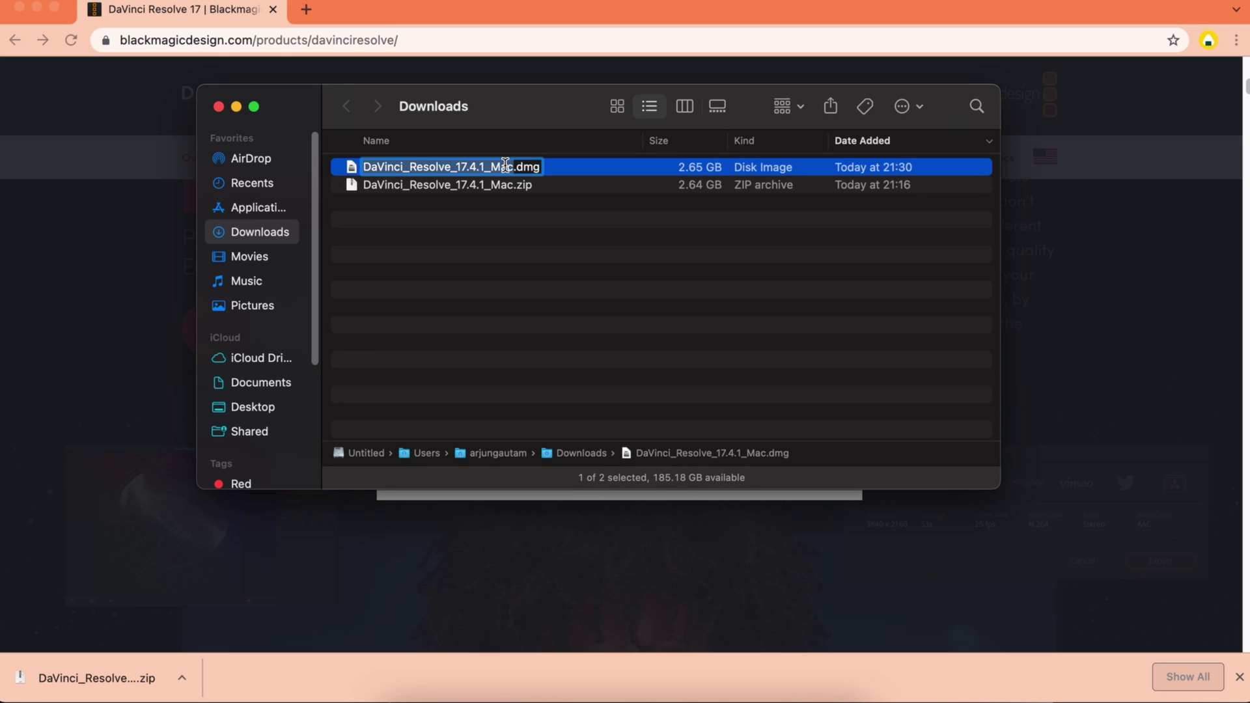
double_click(548, 169)
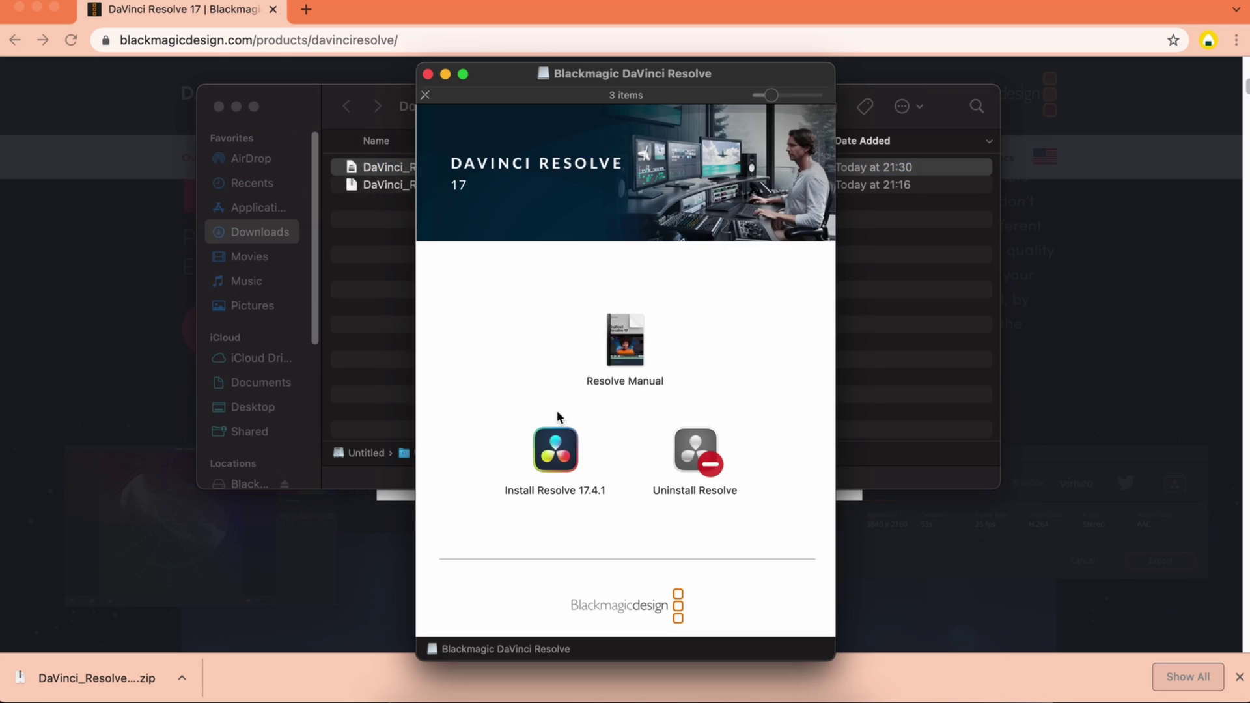
left_click(556, 460)
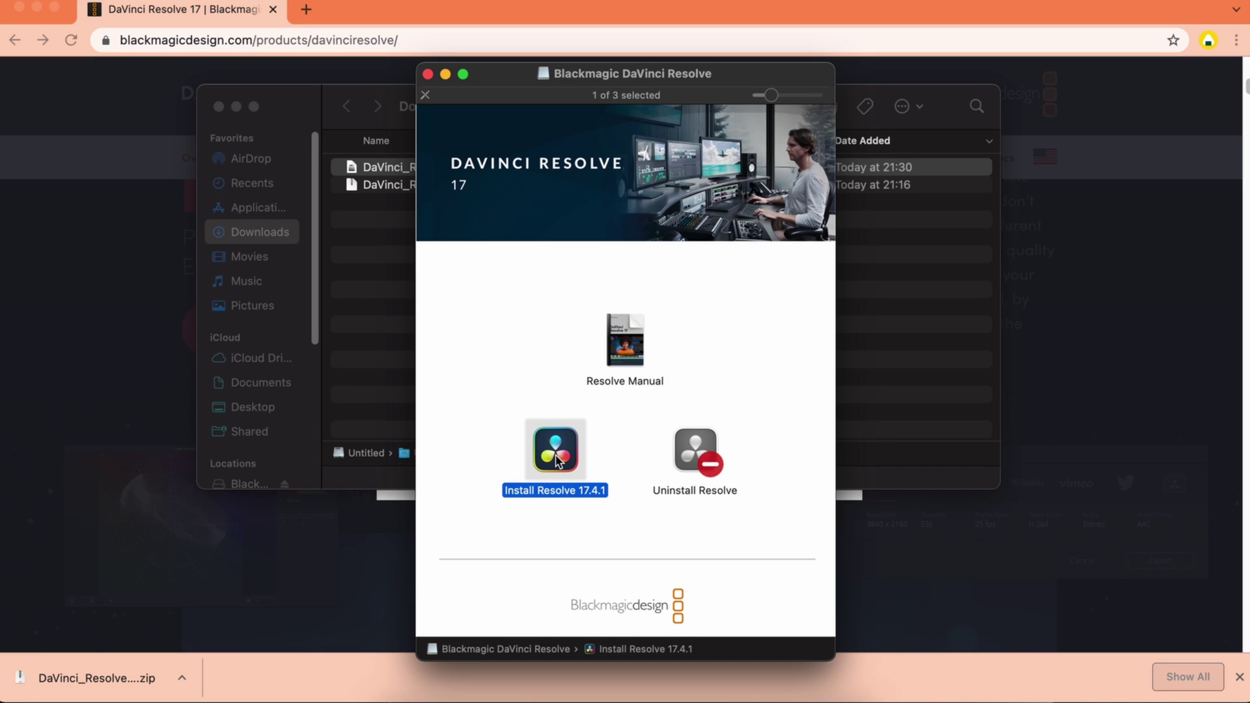
Launch the DaVinci Resolve 17.4.1 installer and accept the software license agreement
double_click(555, 455)
left_click(860, 481)
left_click(861, 482)
left_click(860, 481)
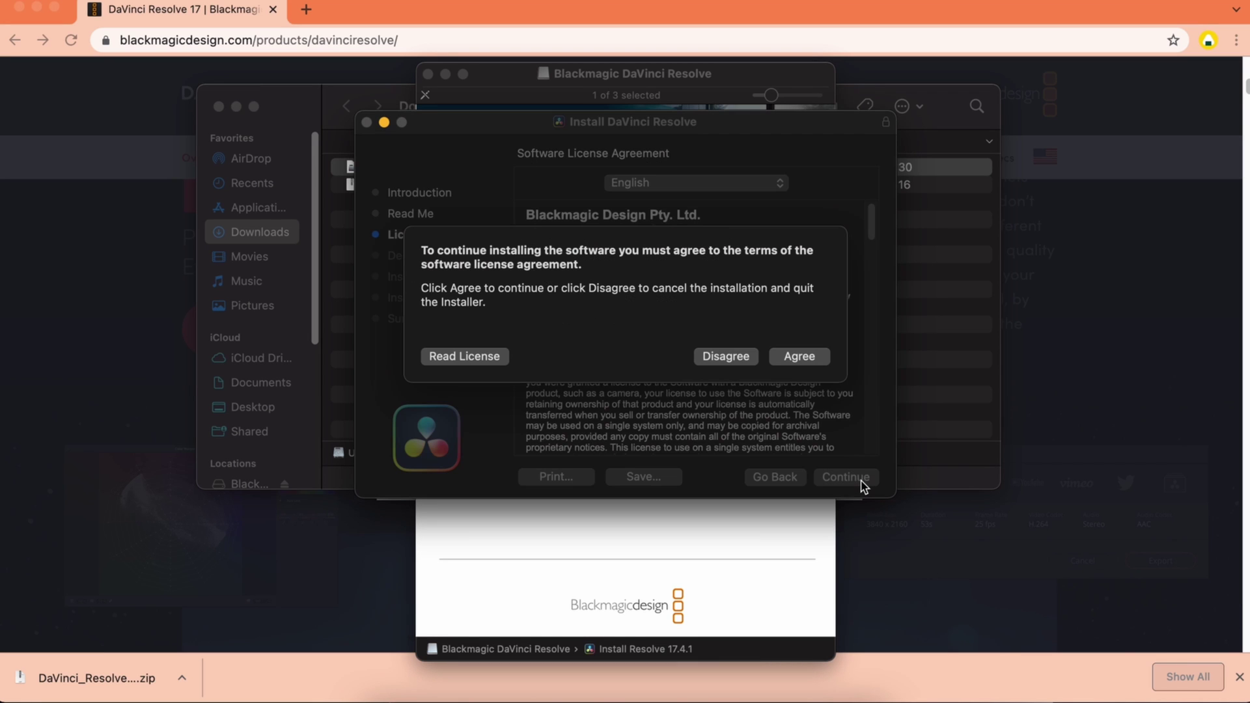
left_click(798, 356)
Run the standard installation with the admin password, then move the installer to the Trash
left_click(846, 477)
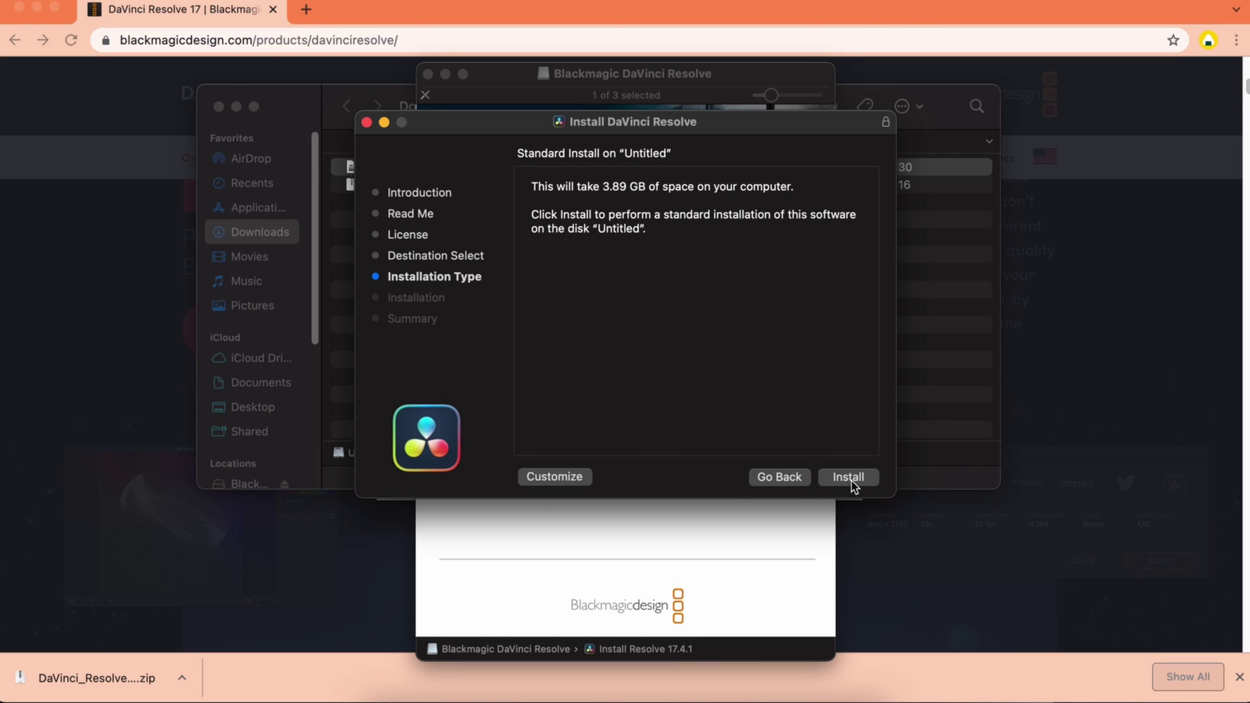
left_click(848, 479)
type("•••••")
key("Return")
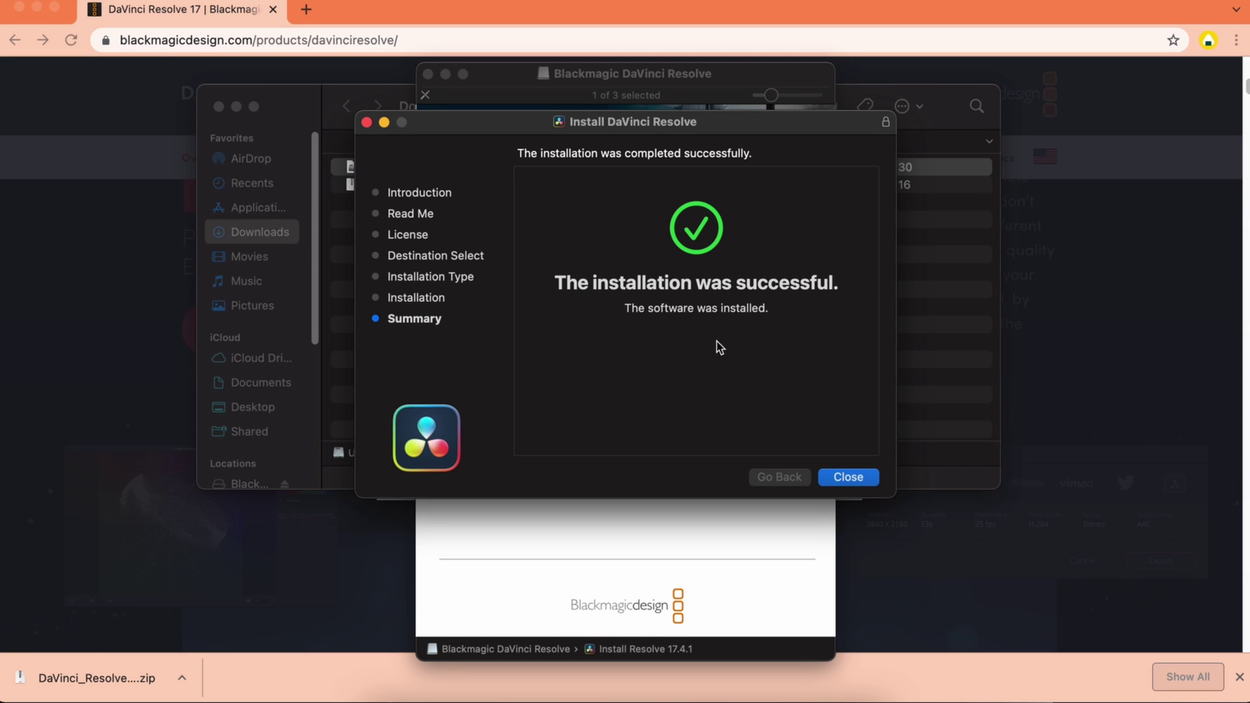
left_click(851, 480)
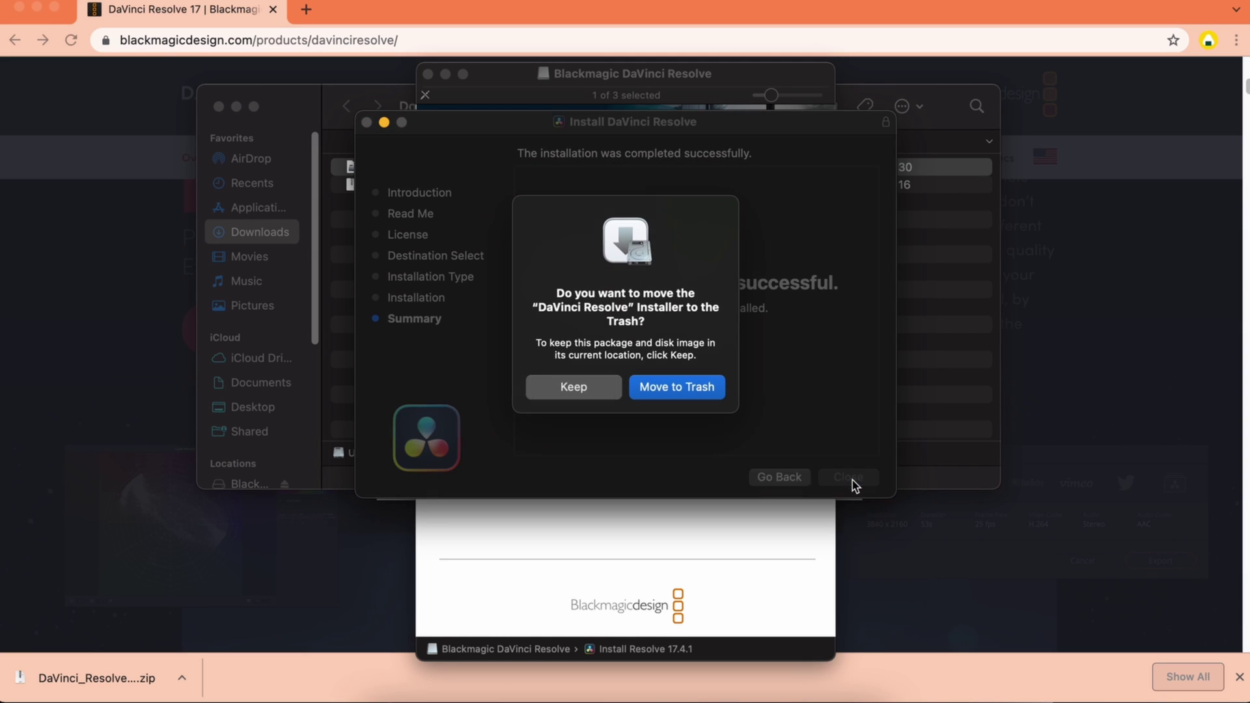
left_click(670, 389)
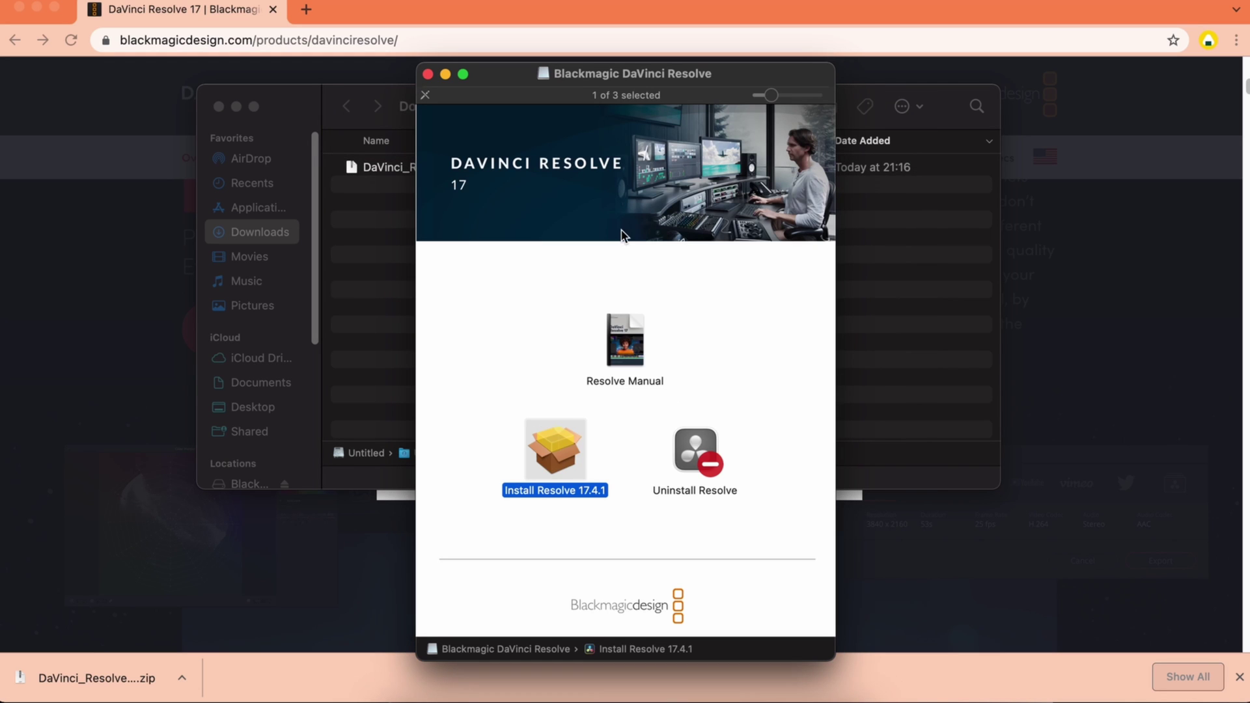
Close the disk image and Downloads windows, then launch DaVinci Resolve from Launchpad by searching 'dav'
left_click(427, 74)
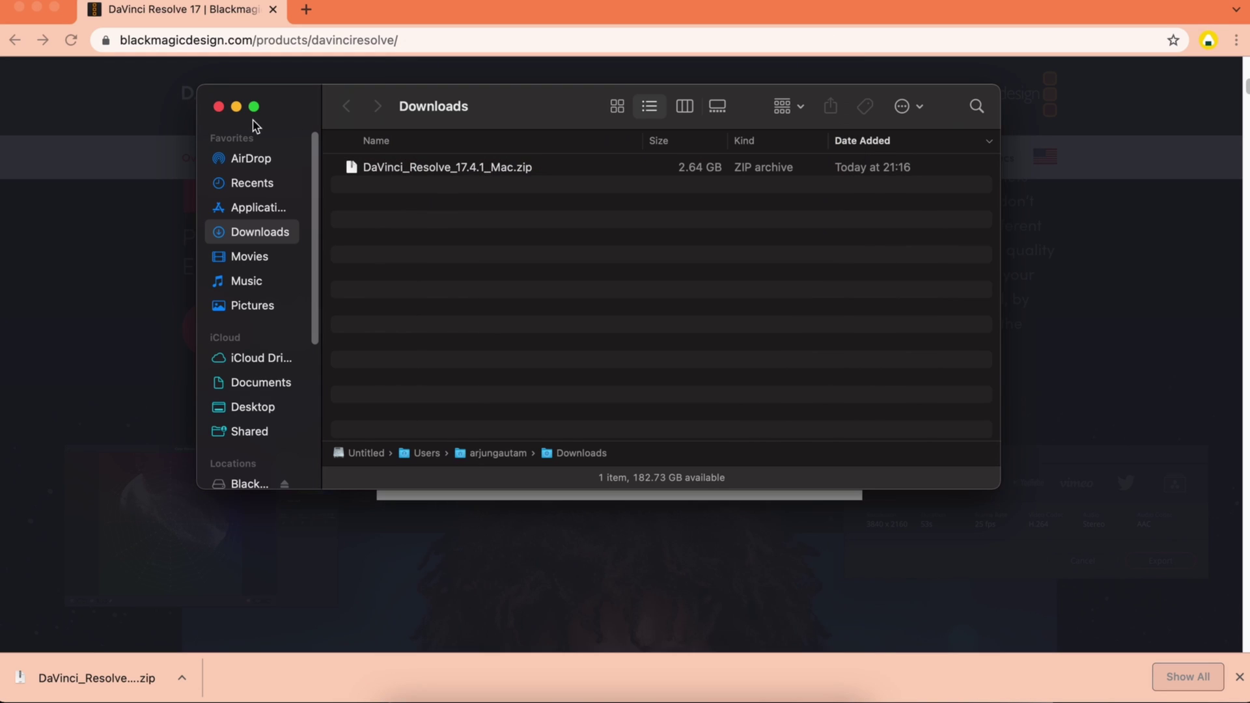
left_click(219, 107)
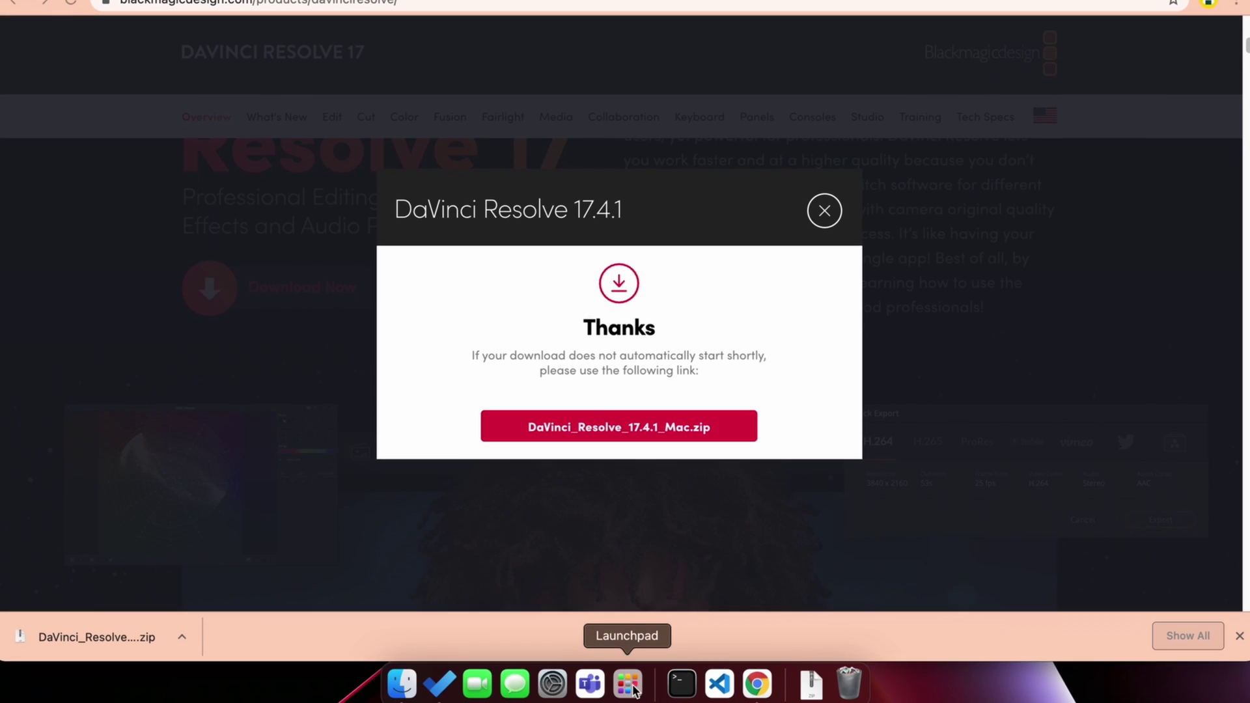
left_click(625, 678)
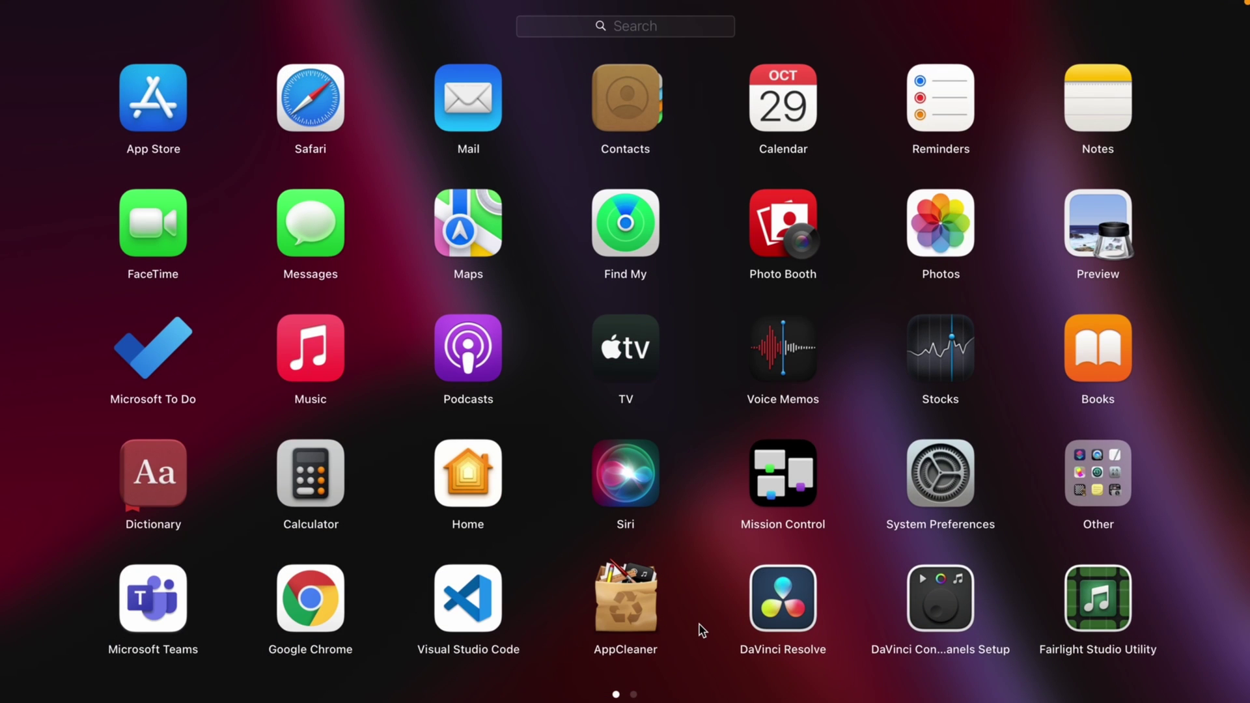
type("dav")
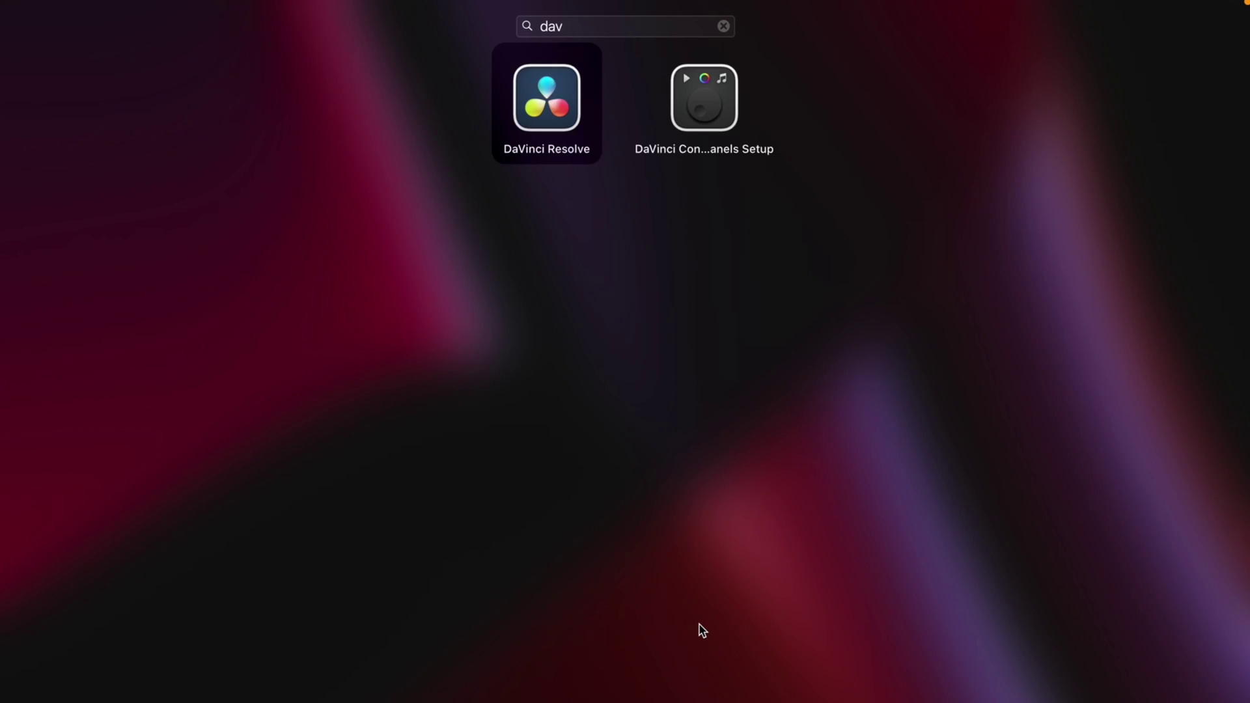
key("Return")
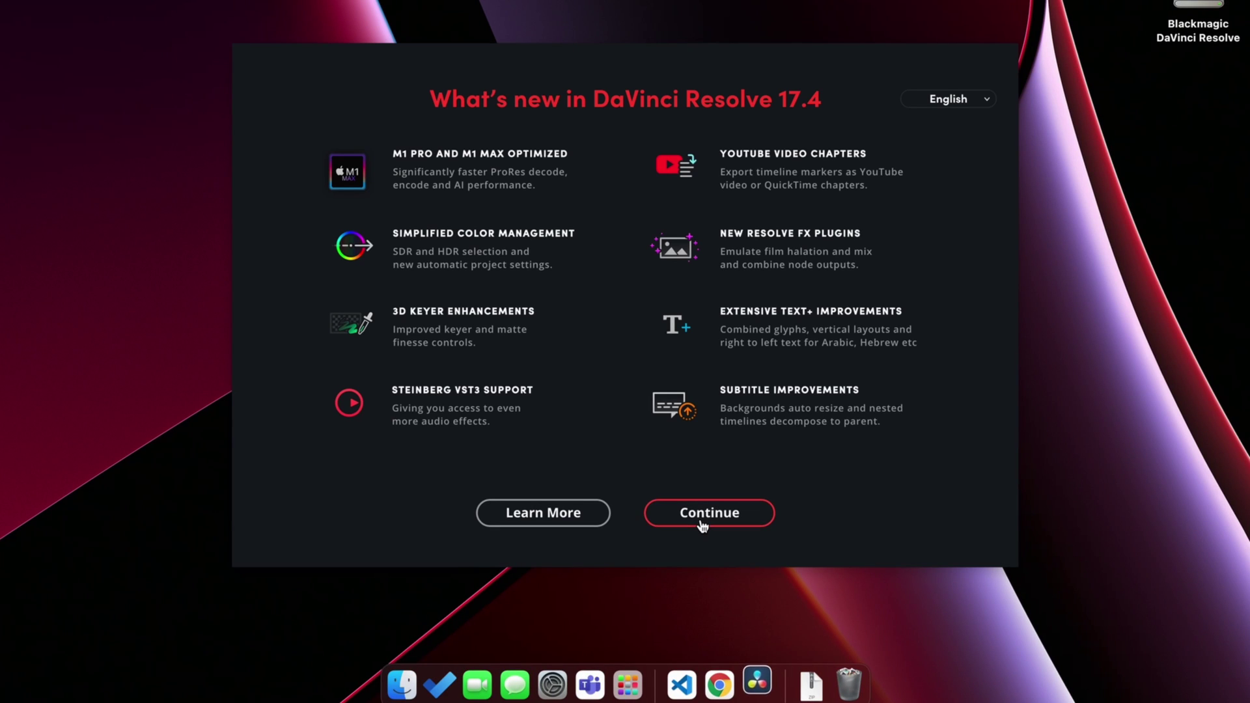
Complete Quick Setup with HD 1080, the default media location and DaVinci Resolve keyboard layout
left_click(703, 525)
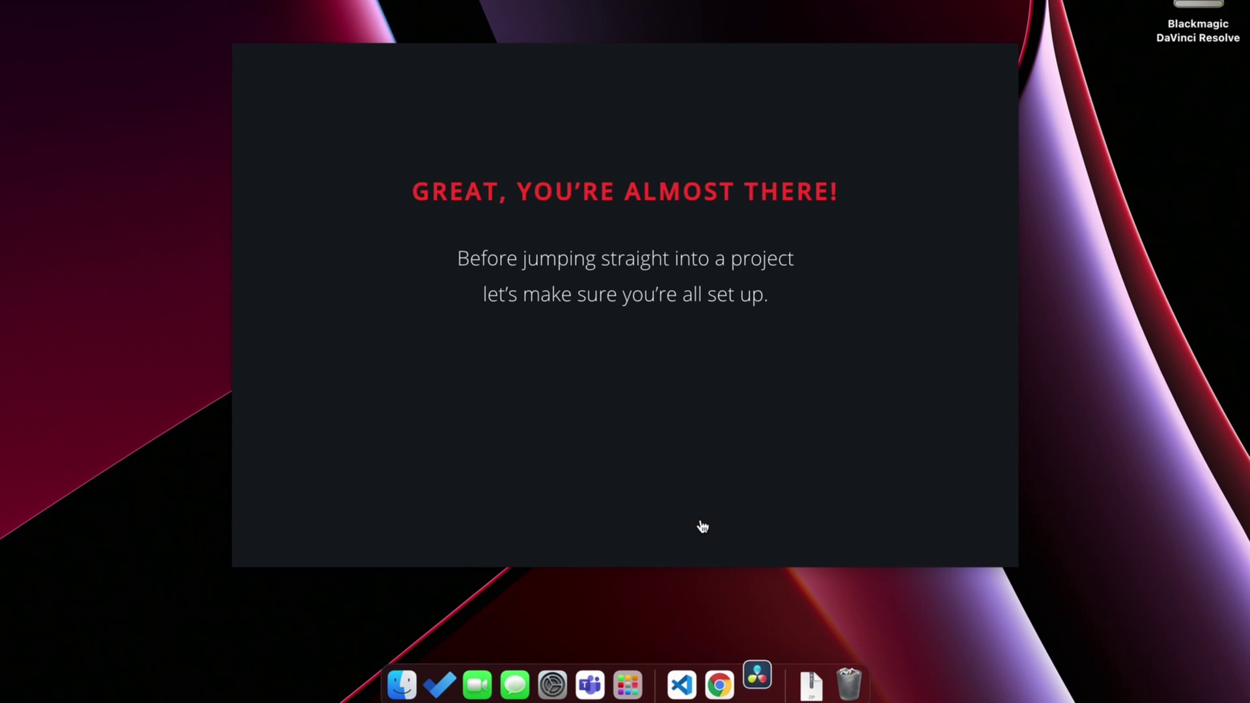
left_click(658, 407)
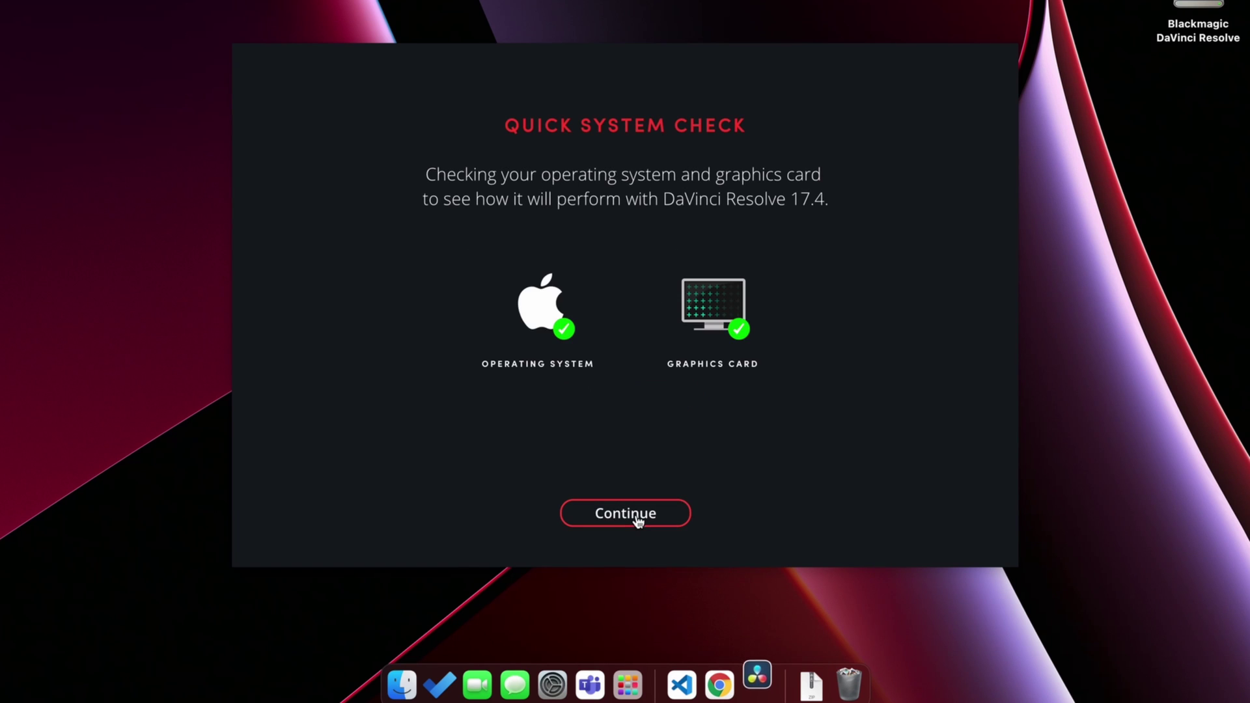
left_click(637, 518)
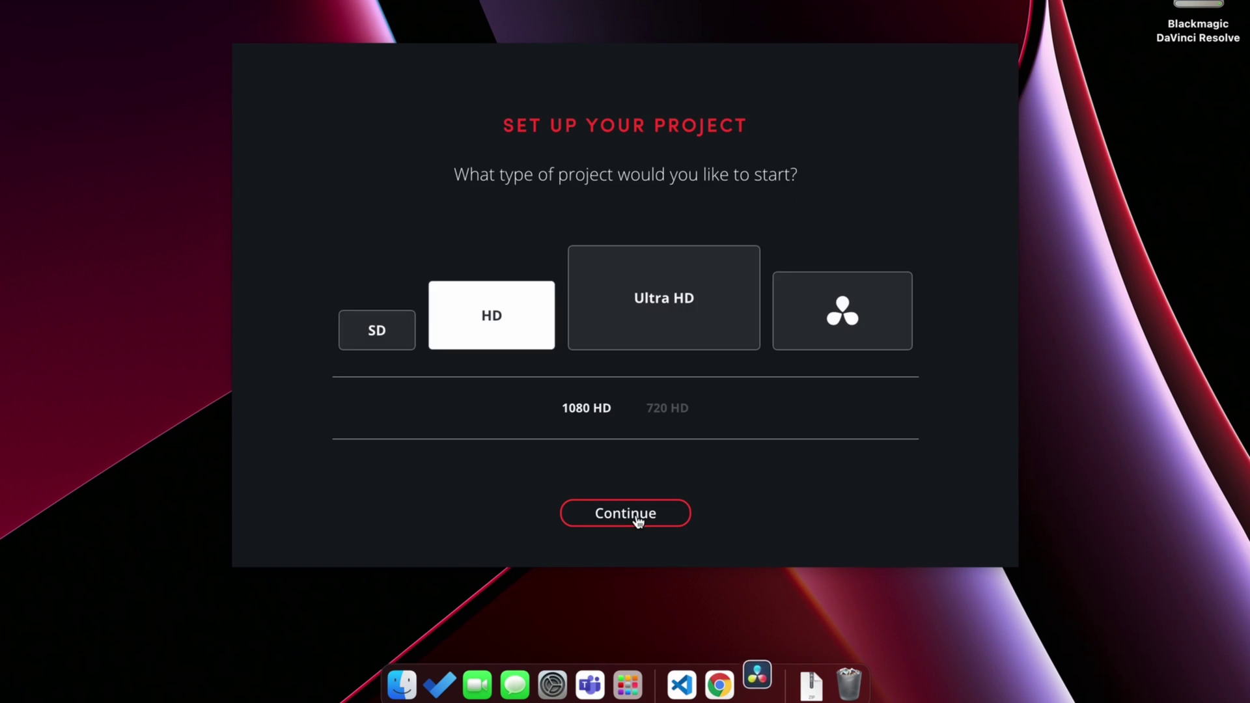
left_click(636, 519)
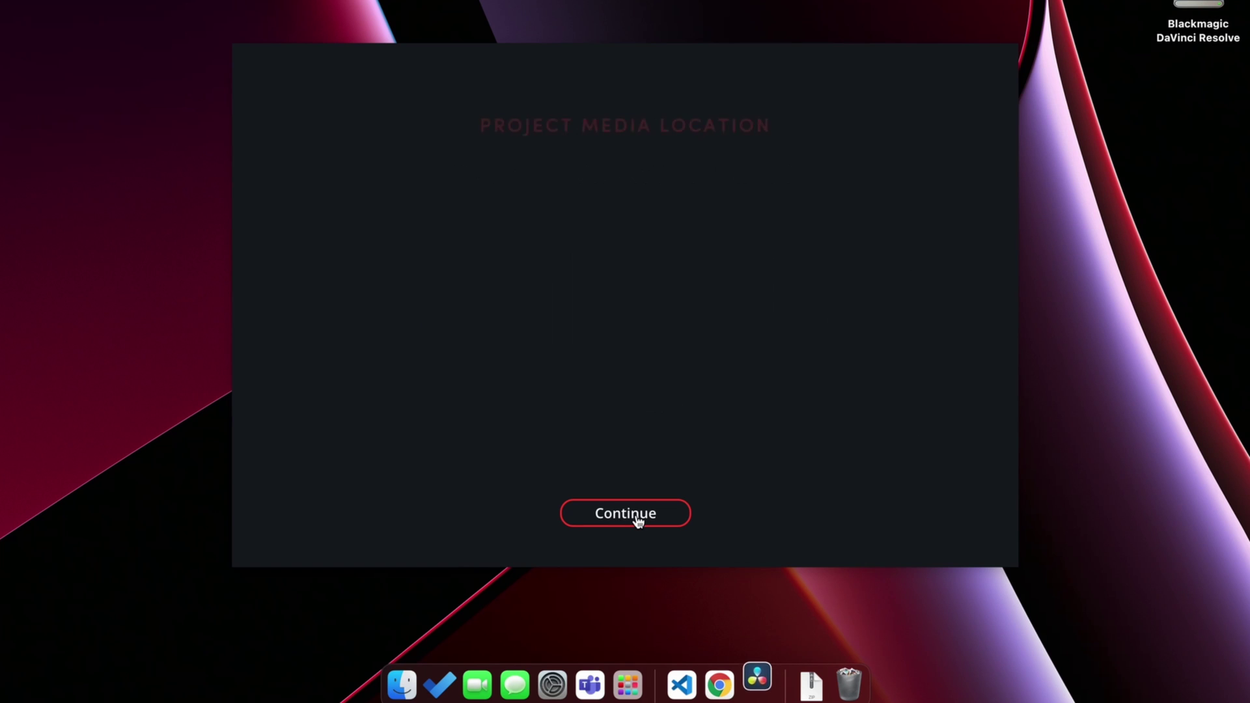
left_click(637, 520)
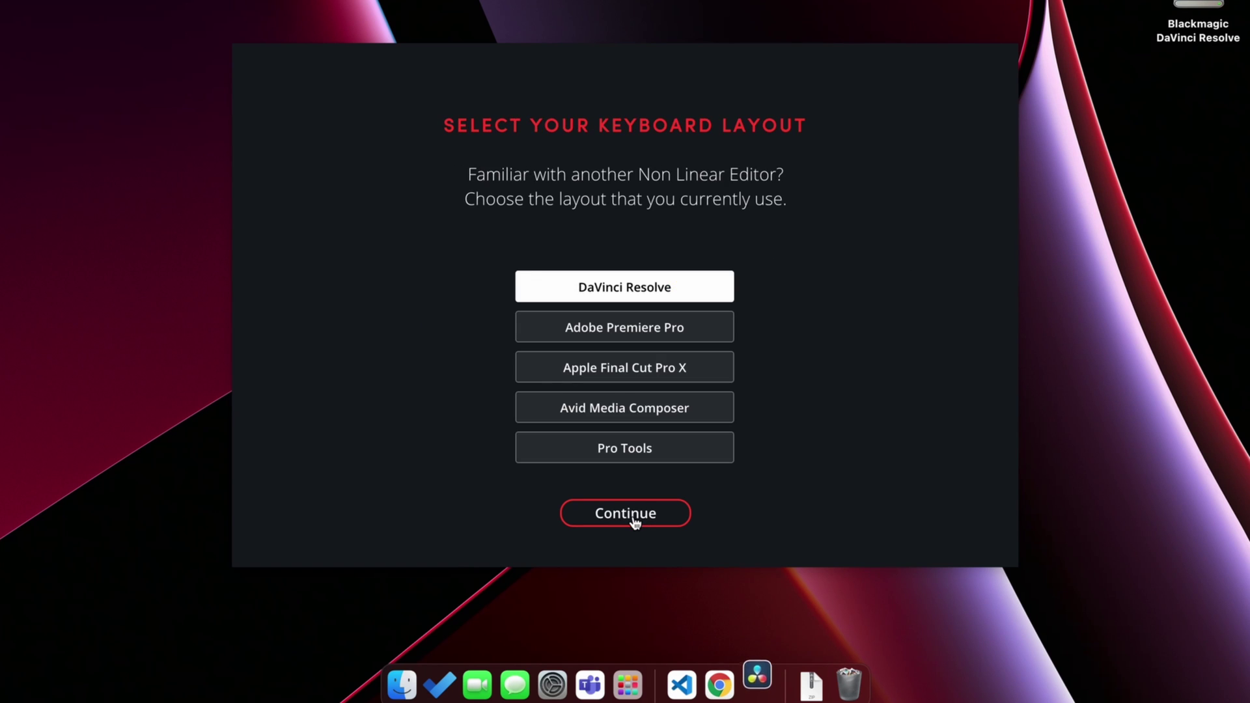
left_click(635, 521)
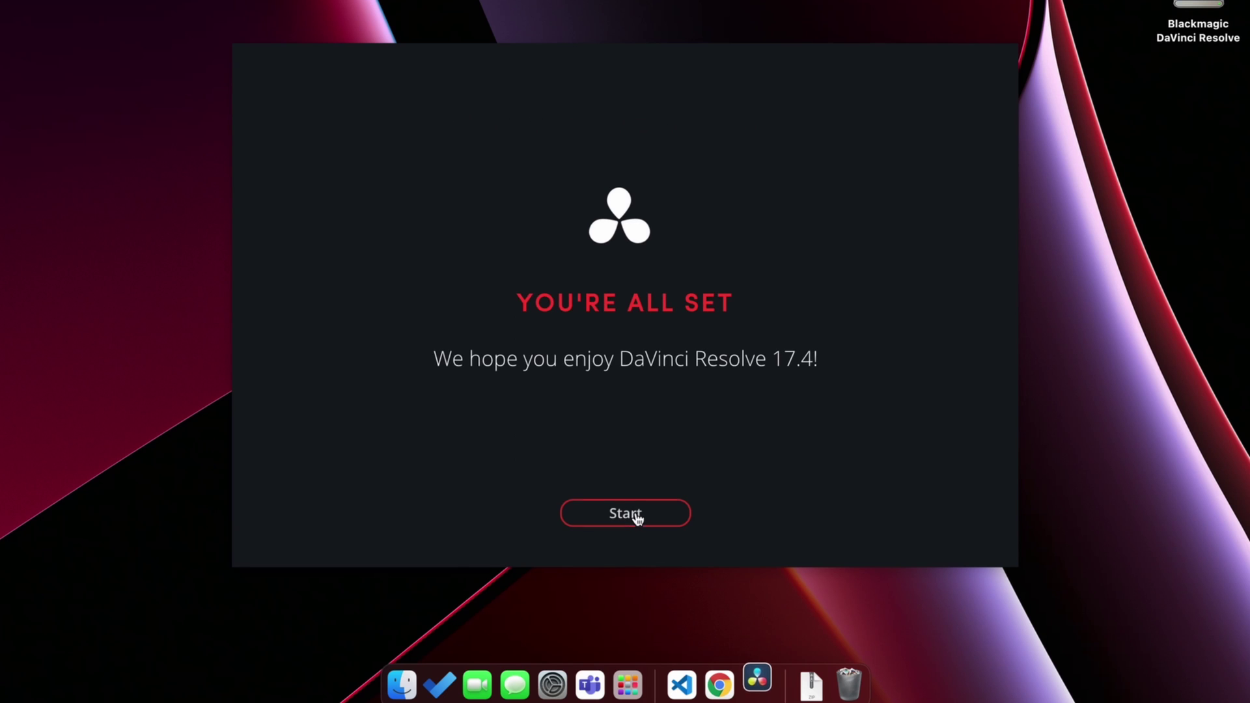
left_click(636, 518)
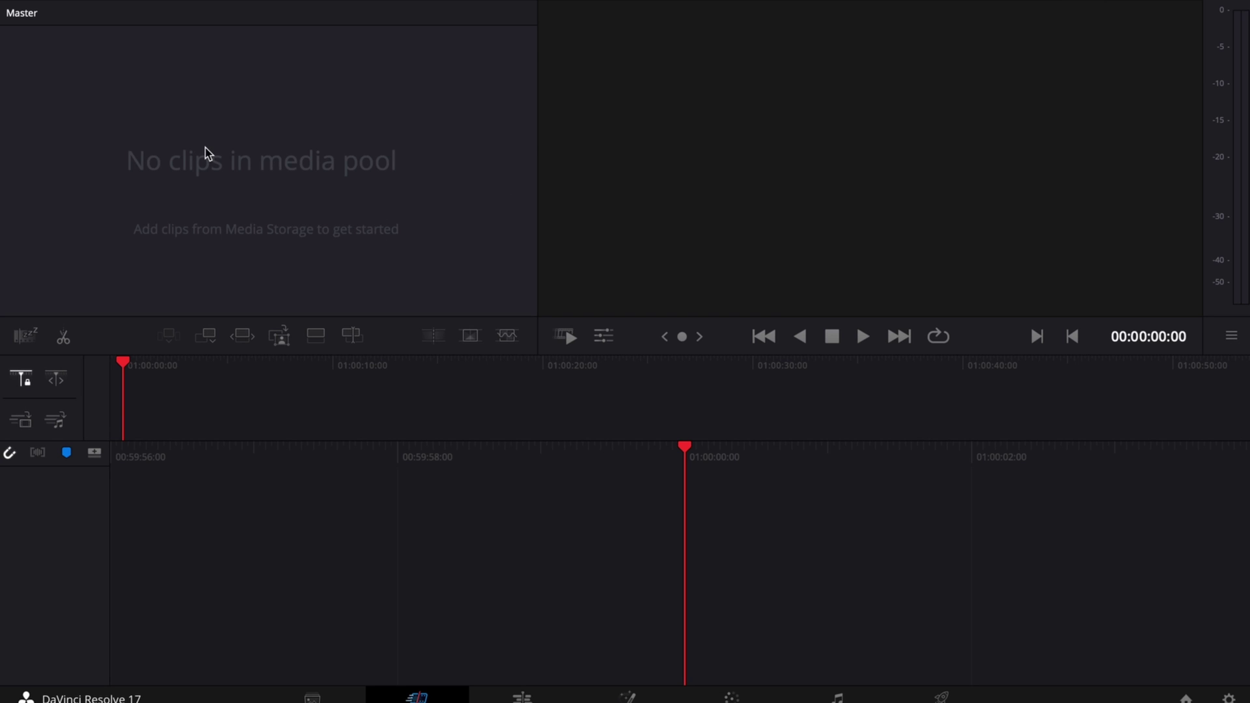
On the Media page, start Import Media and allow access to the Desktop and Documents folders
right_click(205, 150)
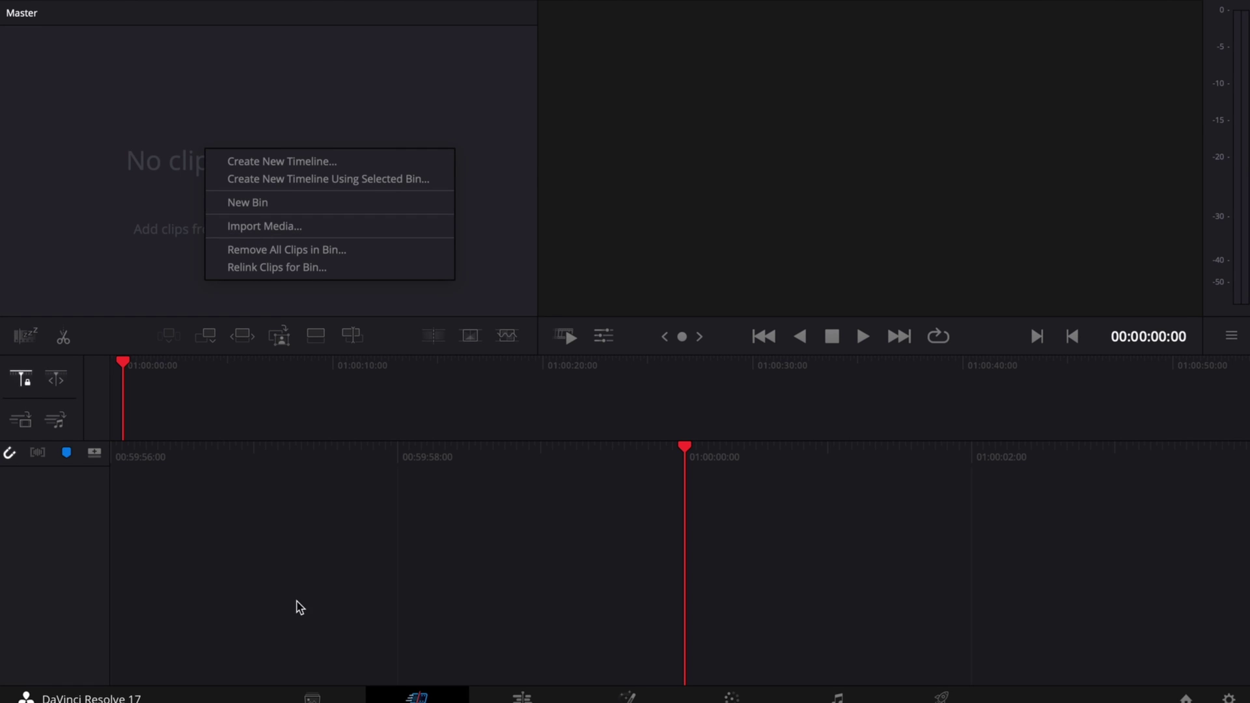
left_click(121, 22)
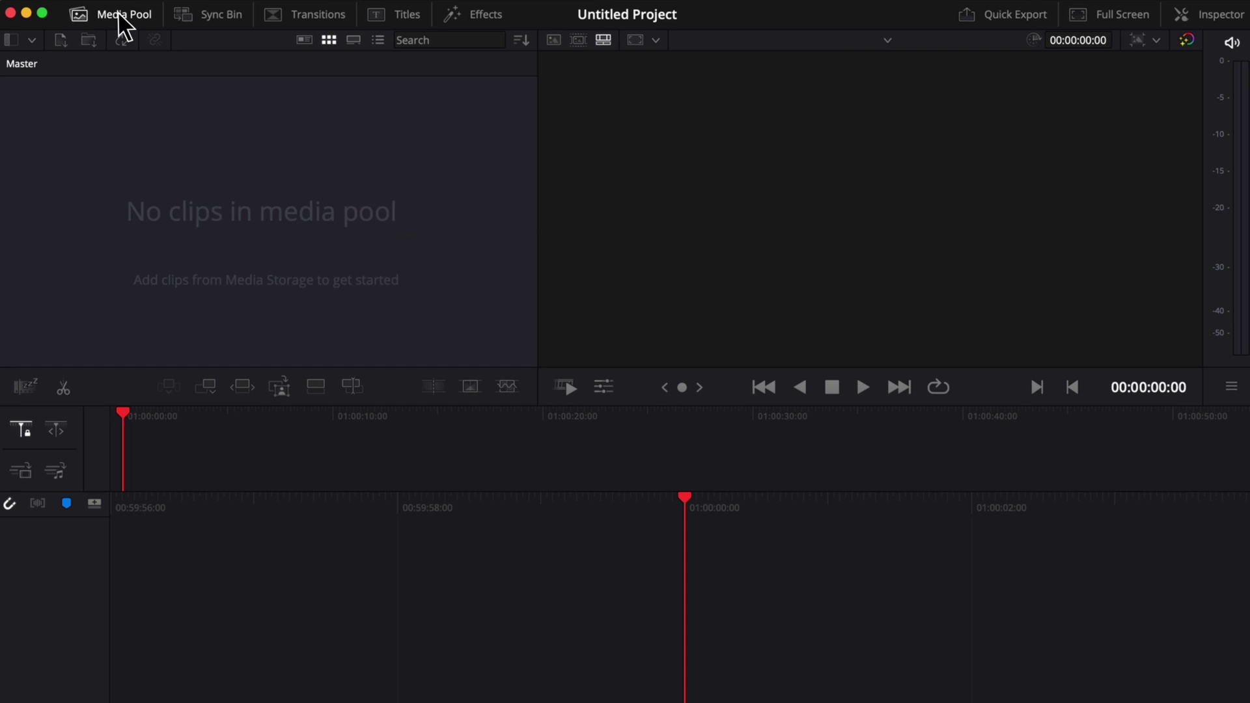
key("shift+2")
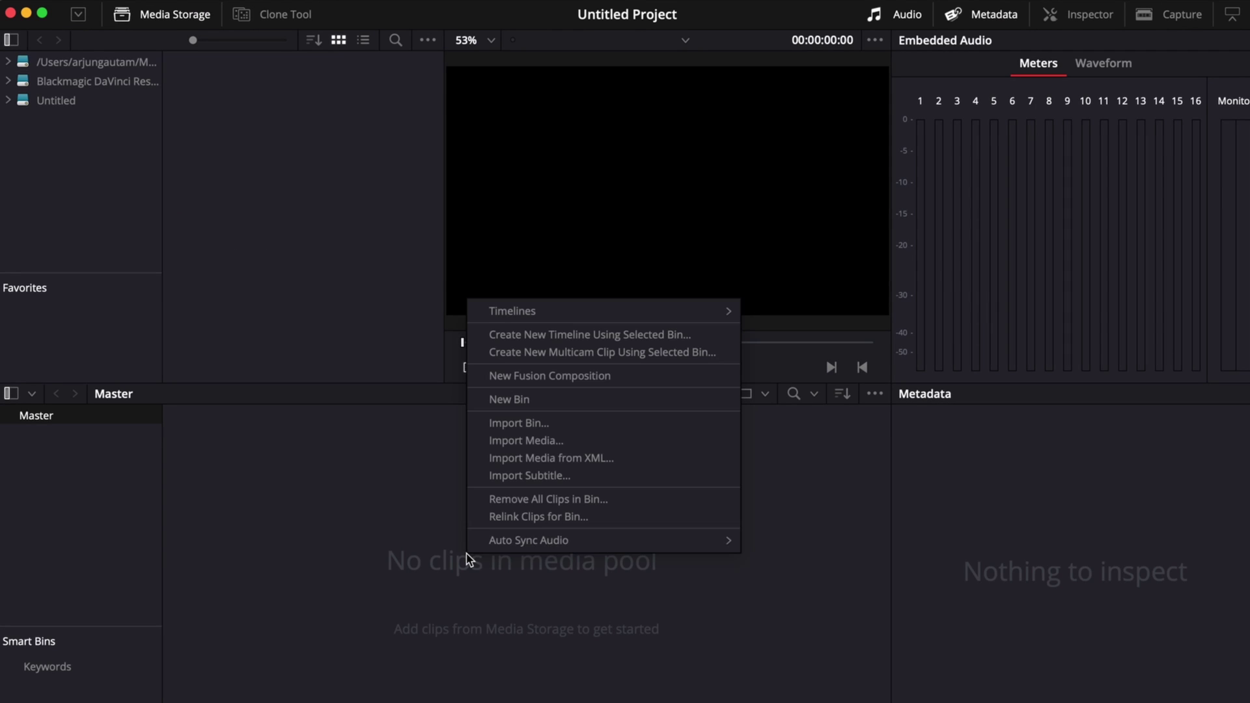
right_click(466, 552)
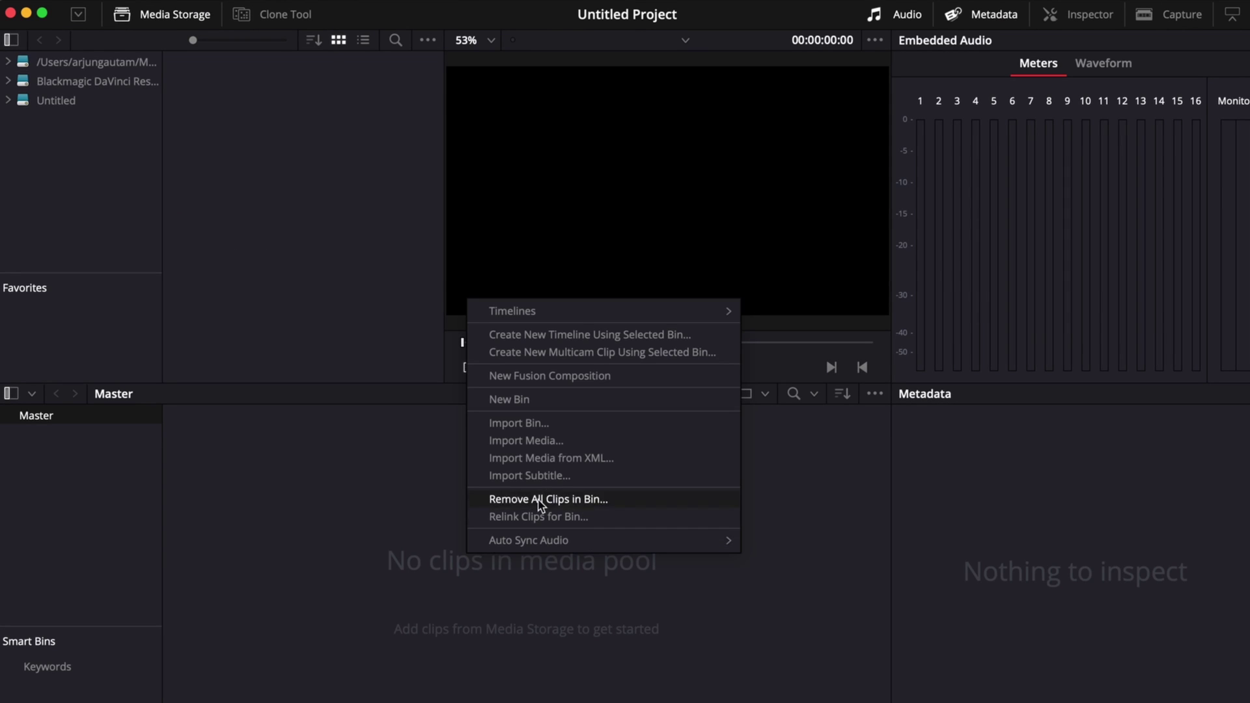
left_click(535, 445)
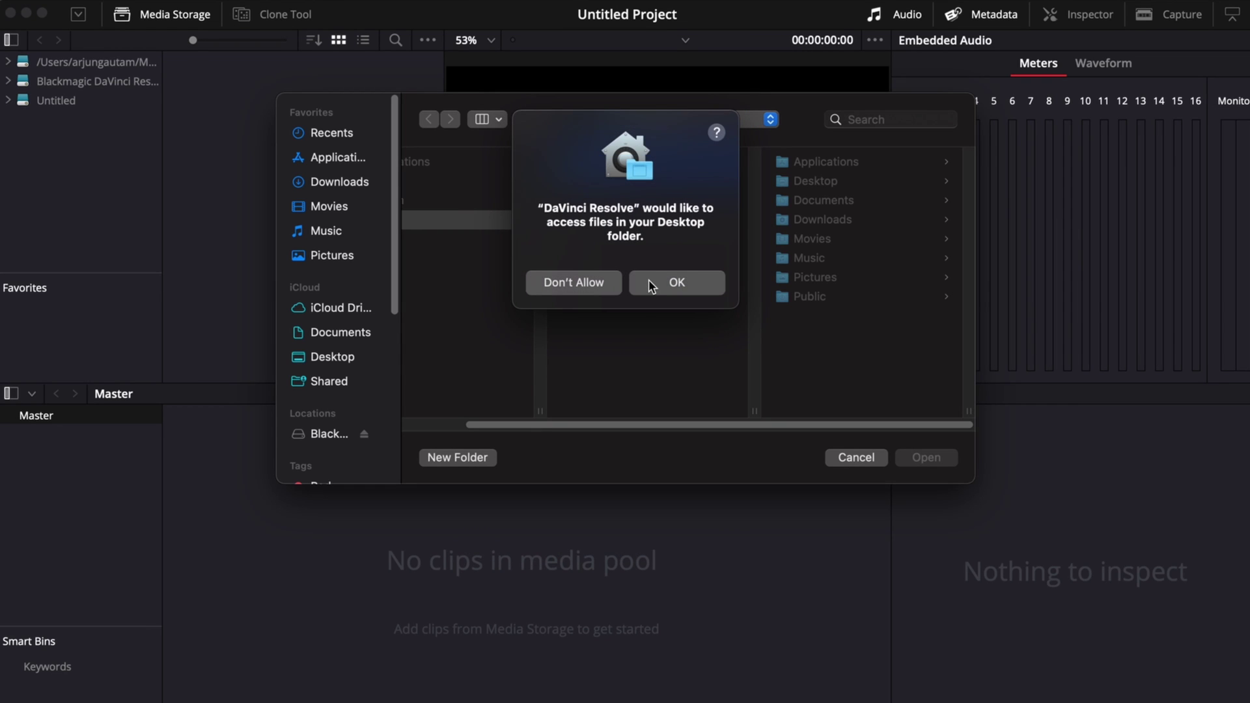
left_click(651, 285)
left_click(663, 284)
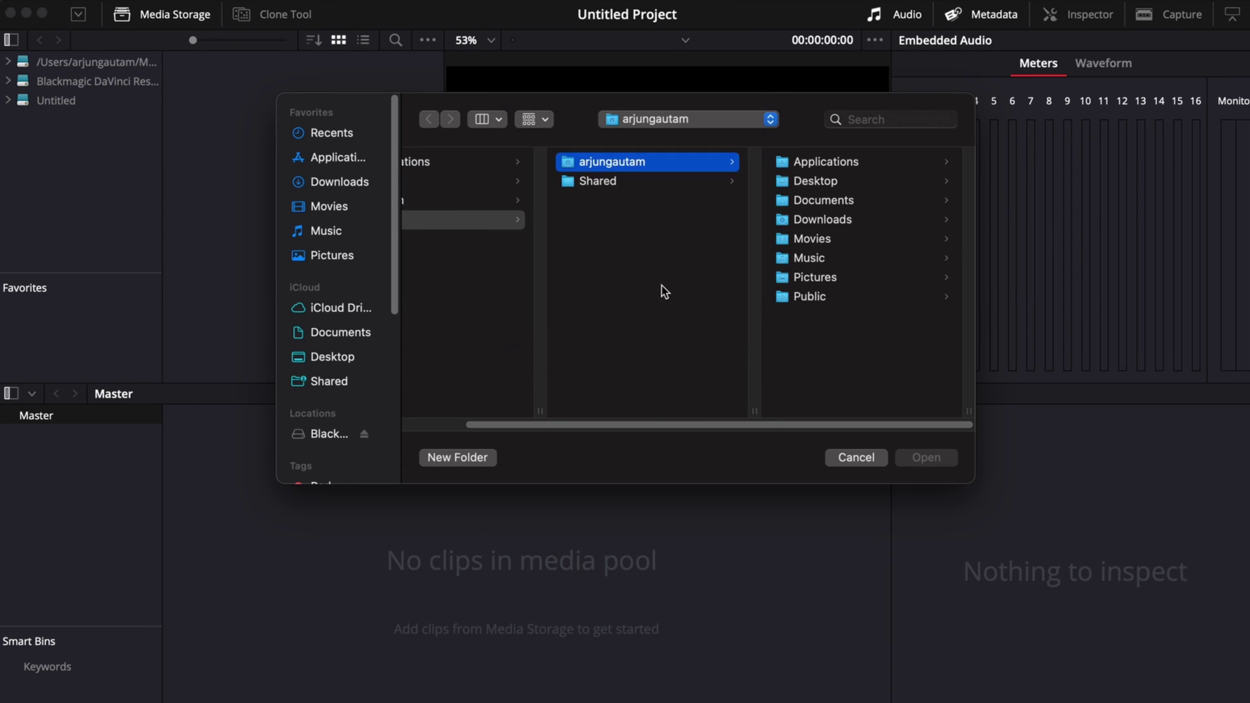
Import VsCode.mov from Movies > To Edit into the media pool
left_click(826, 240)
left_click(830, 161)
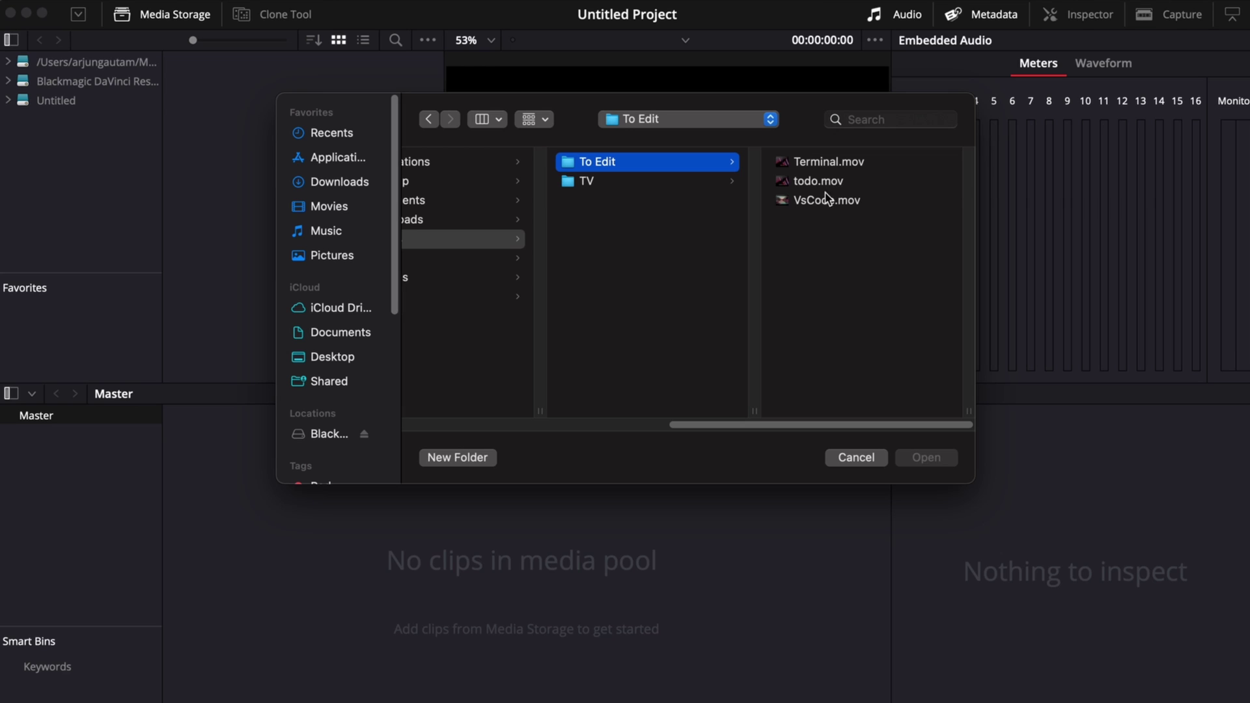
left_click(825, 203)
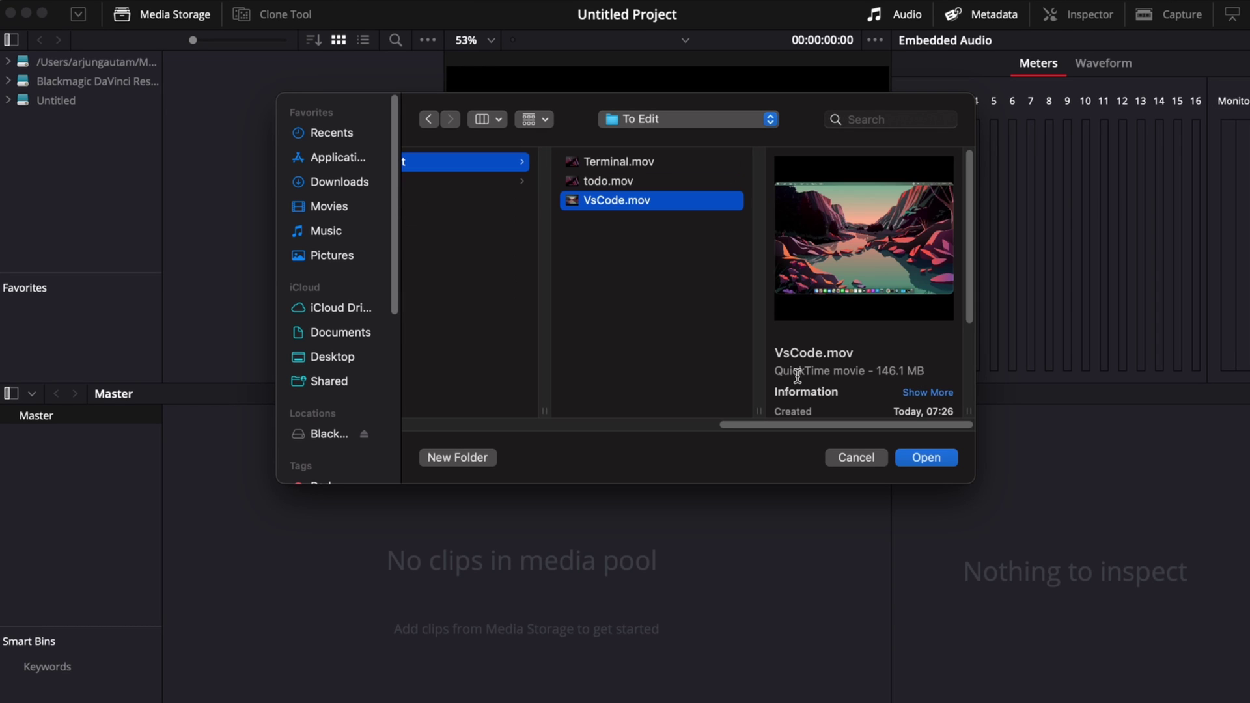
left_click(924, 458)
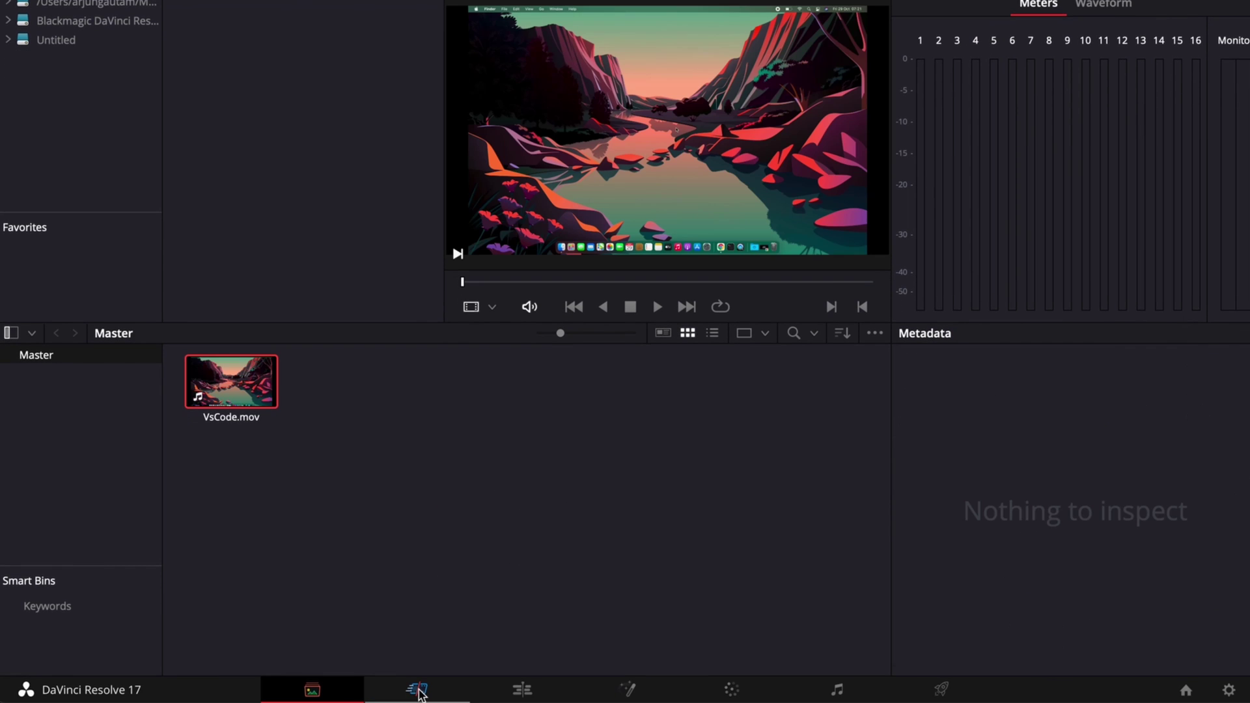
Place VsCode.mov on a new timeline and bring it into the Edit page
left_click(417, 690)
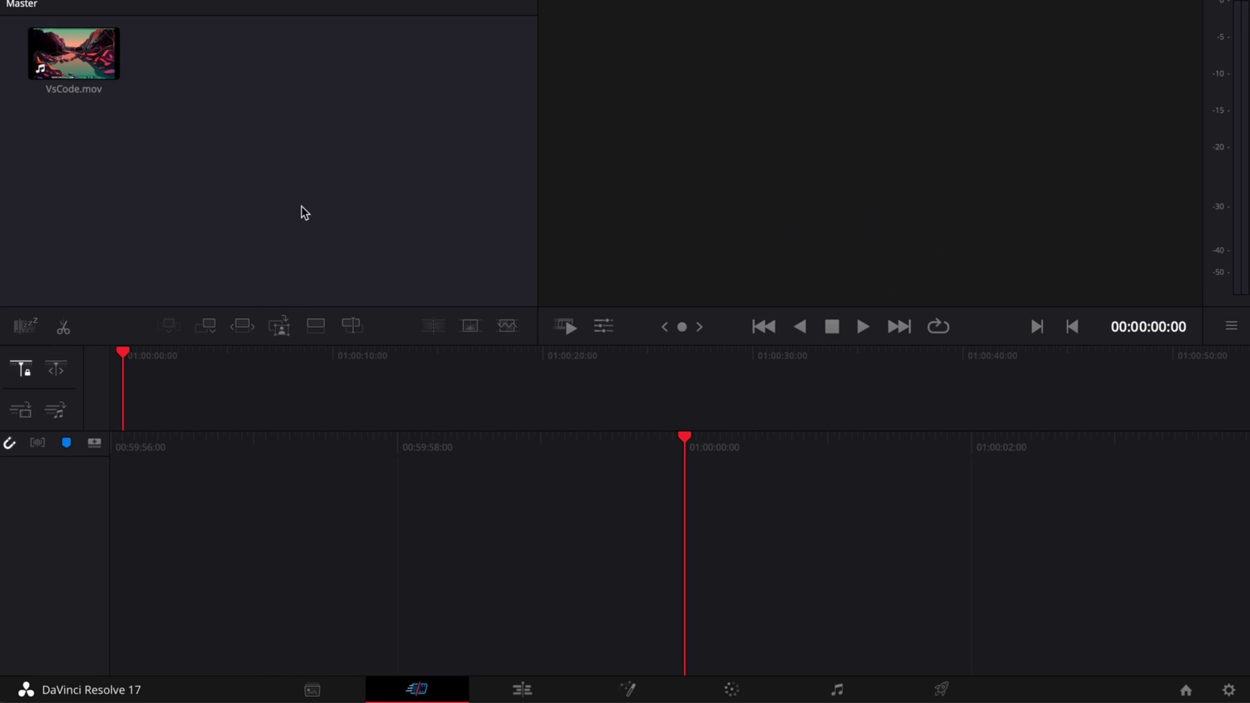
left_click_drag(79, 63, 661, 474)
left_click(523, 688)
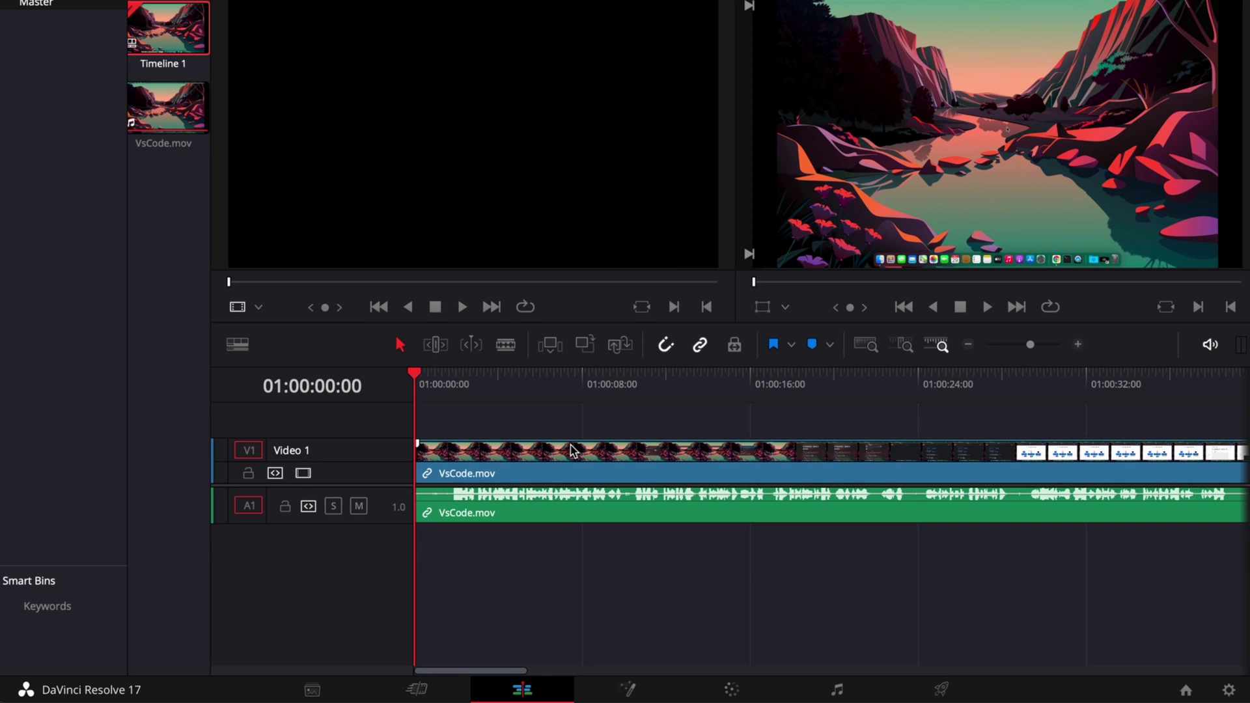
Split the clip at 01:00:01:15 and ripple-delete the opening piece
key("space")
key("space")
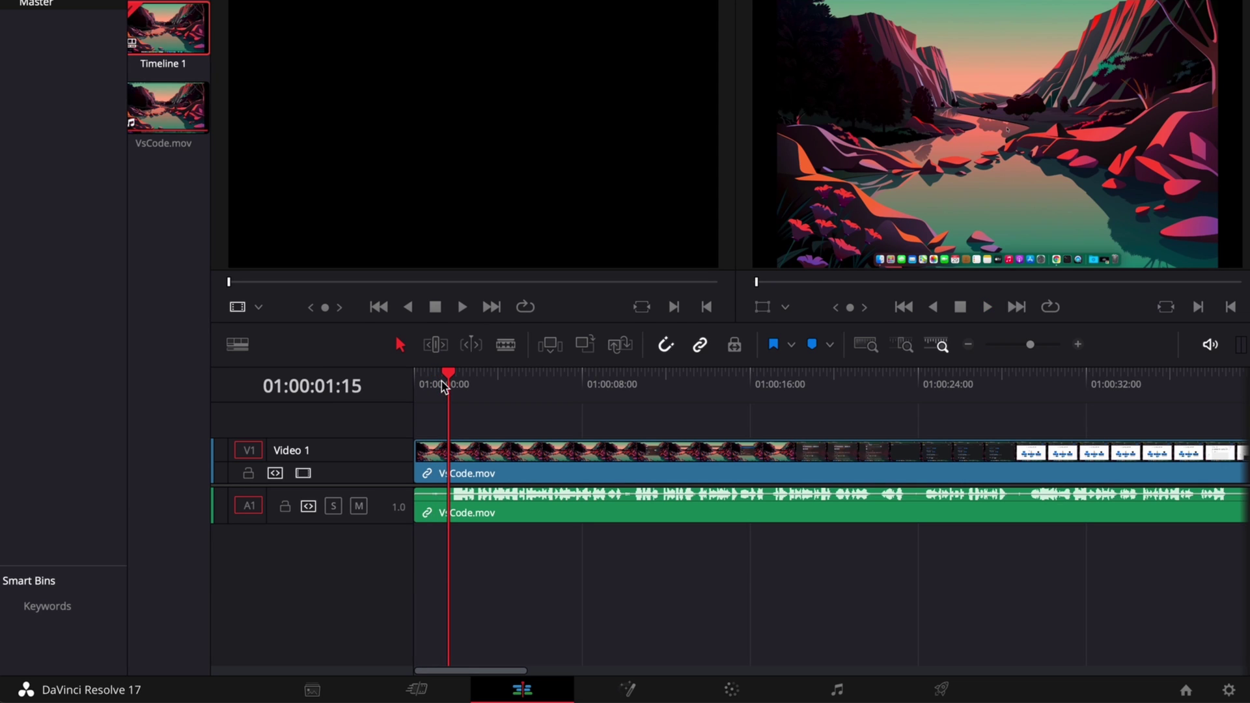
key("ctrl+b")
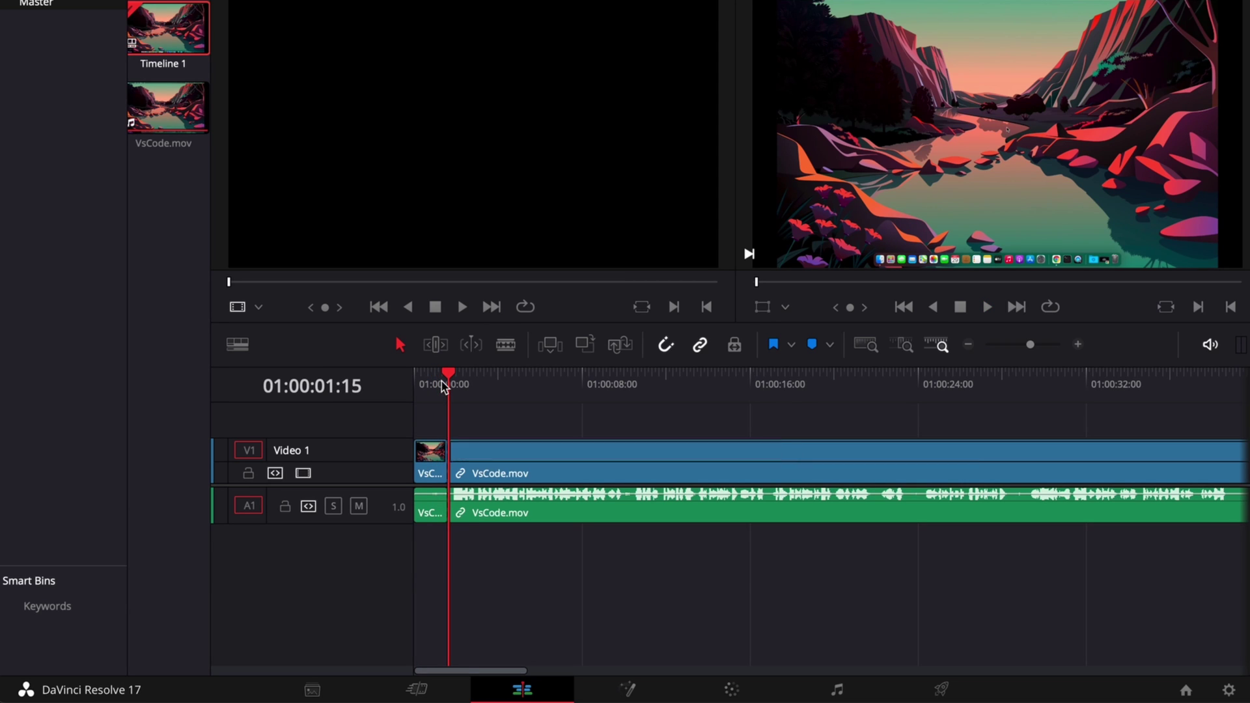
left_click(434, 464)
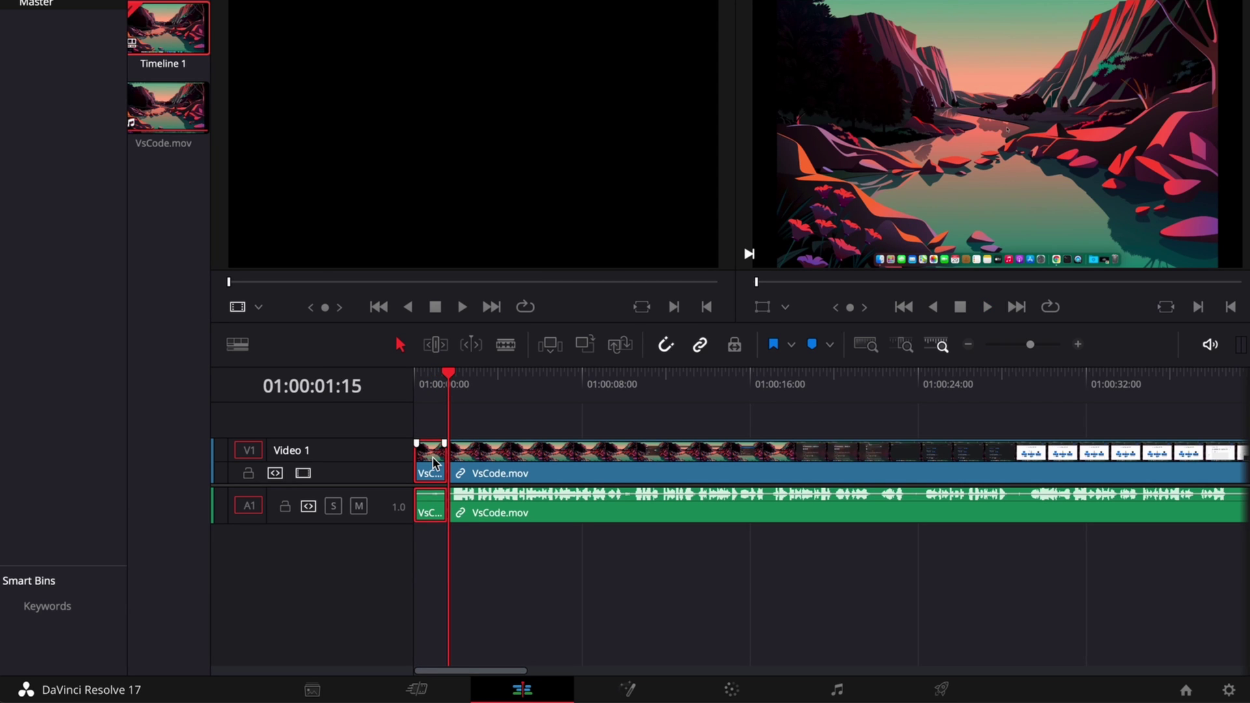
key("Delete")
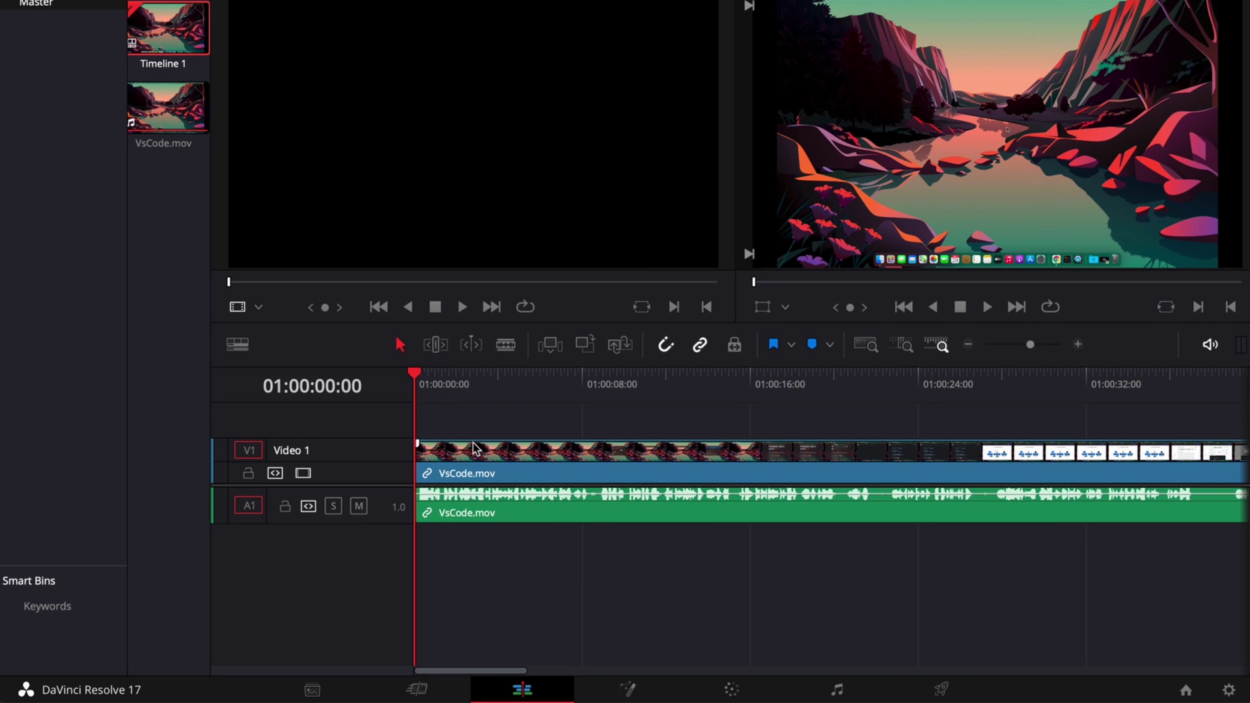
On the Deliver page, apply the YouTube 1080p preset at 1920 x 1080 HD, queue Timeline 1 as Untitled.mp4, and render it
mouse_move(947, 694)
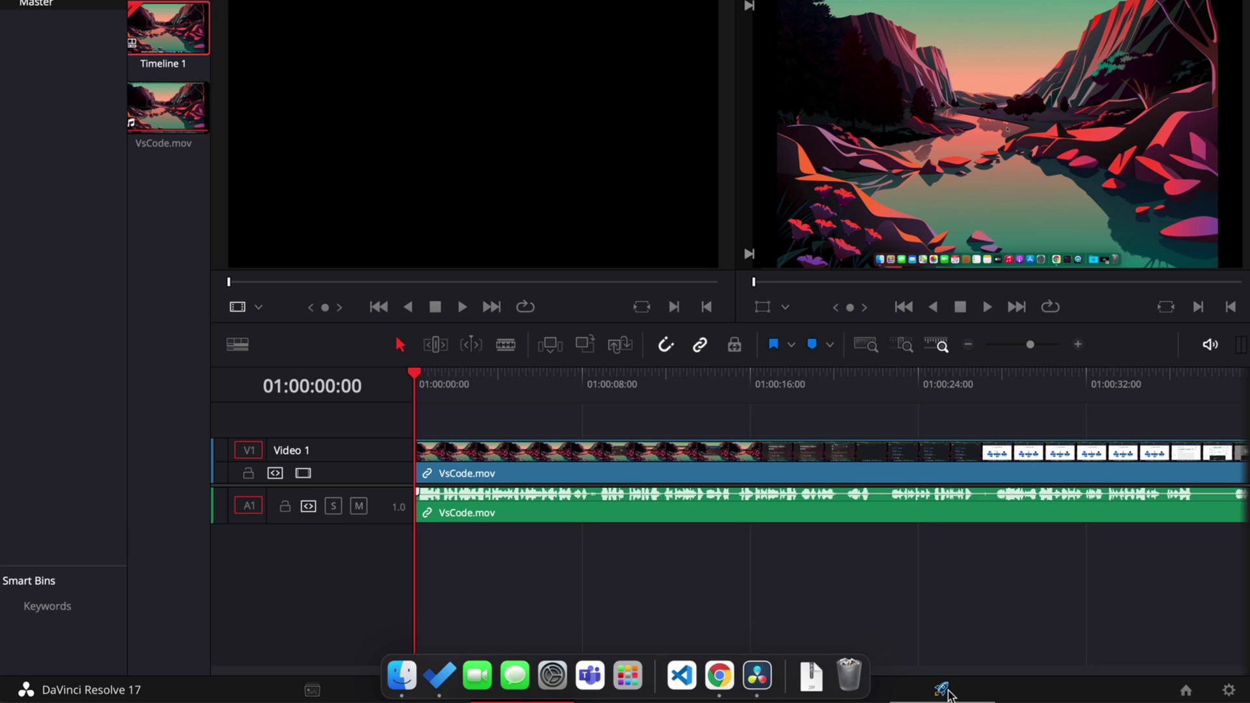
left_click(939, 690)
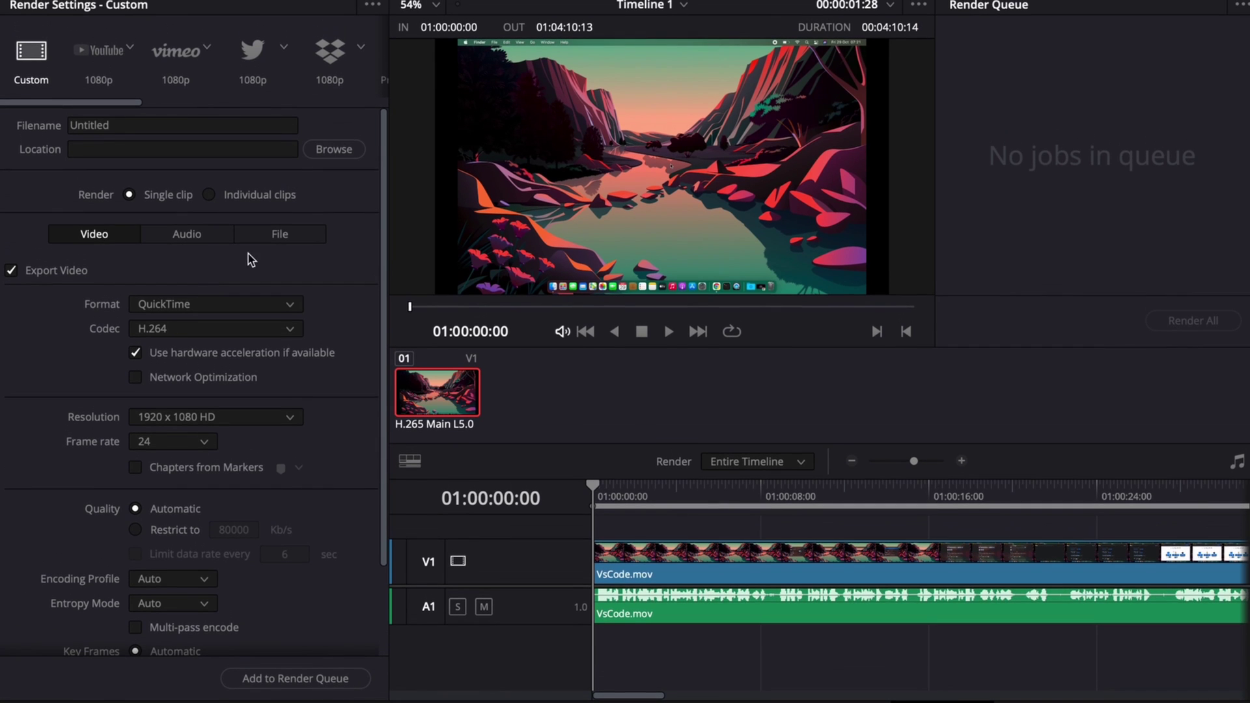
left_click(104, 52)
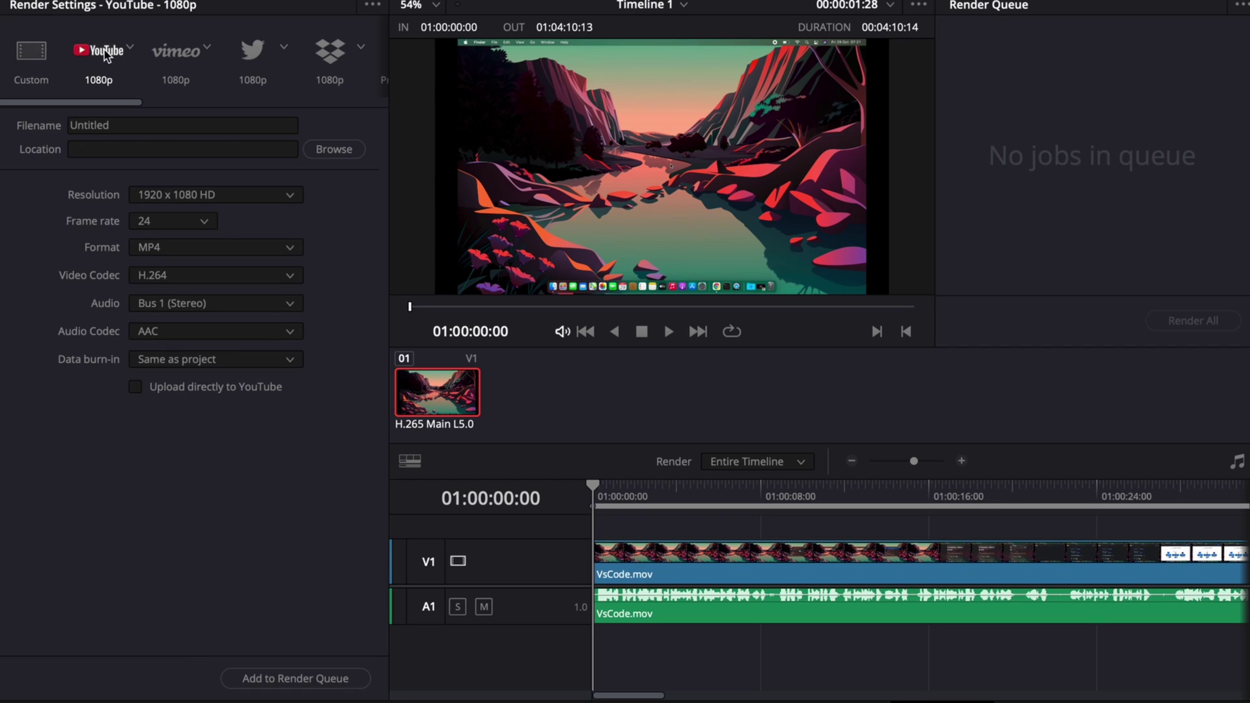
left_click(222, 193)
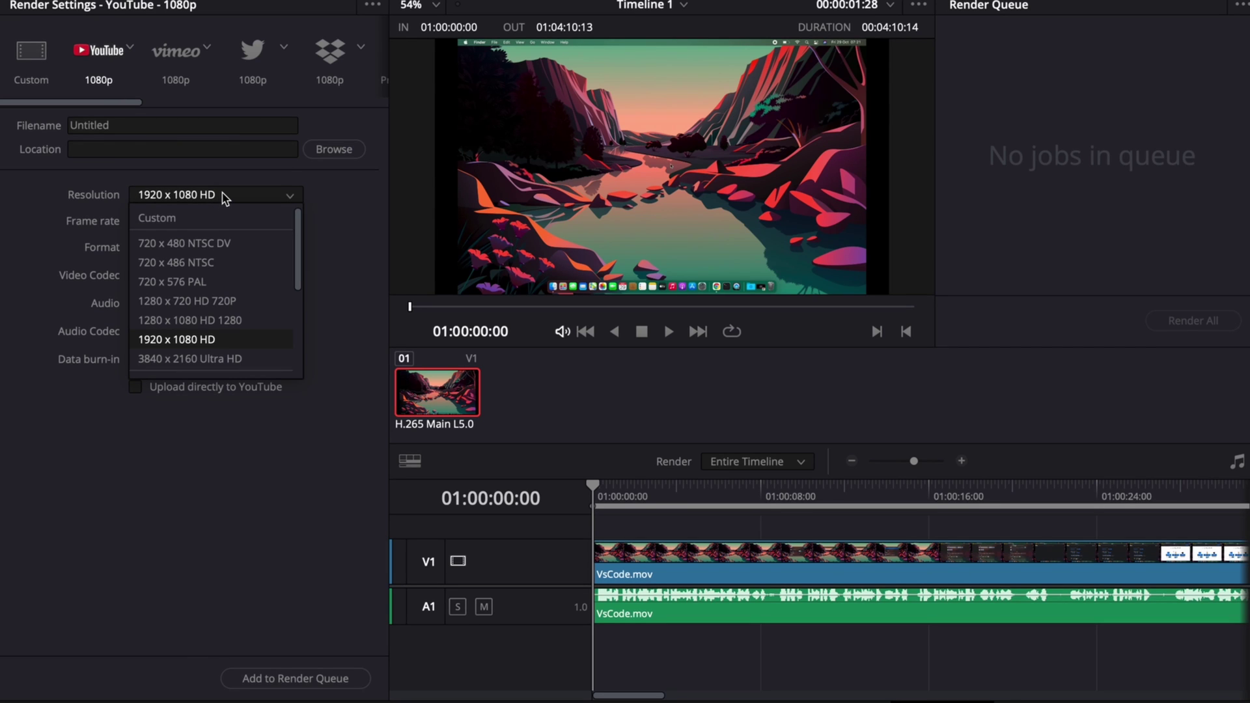
left_click(264, 675)
left_click(263, 675)
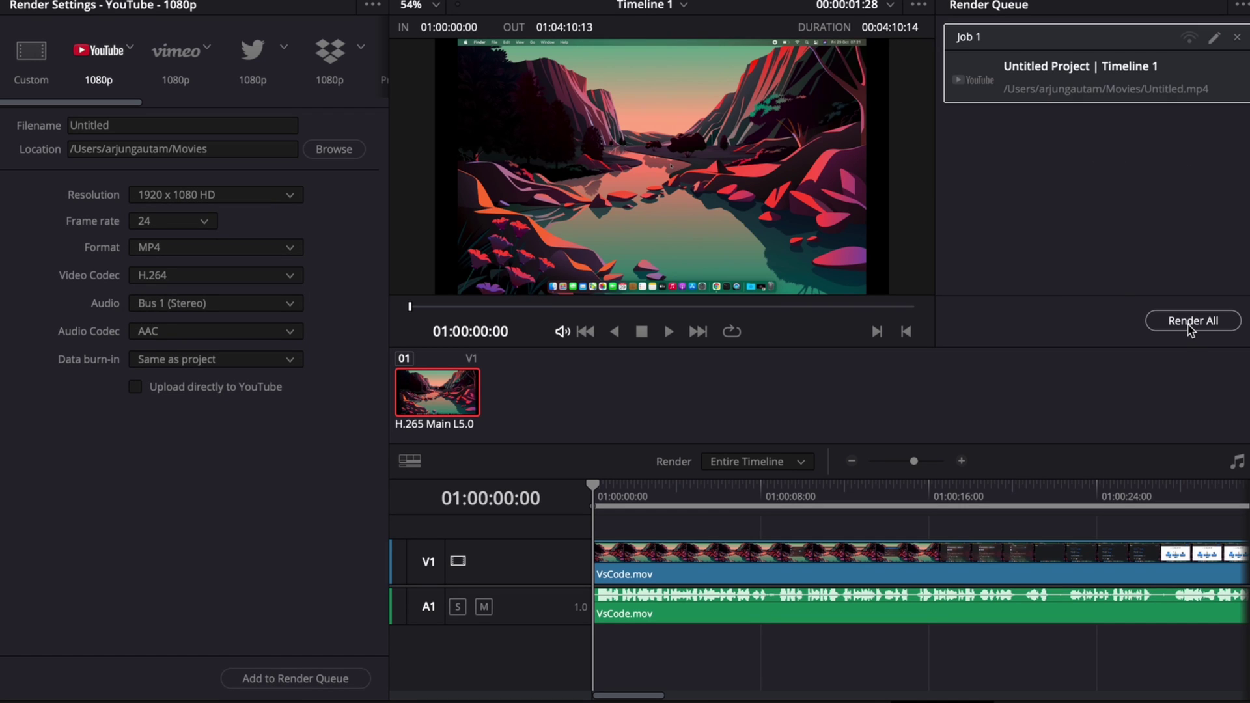
left_click(1189, 325)
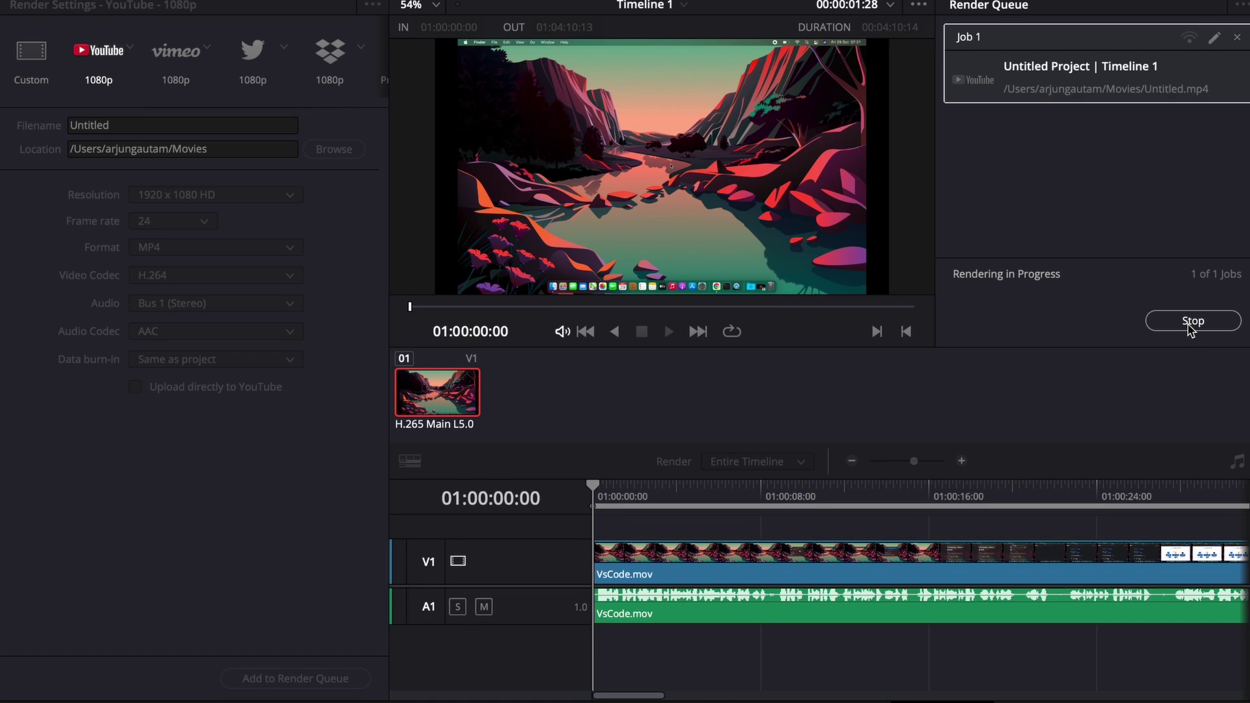